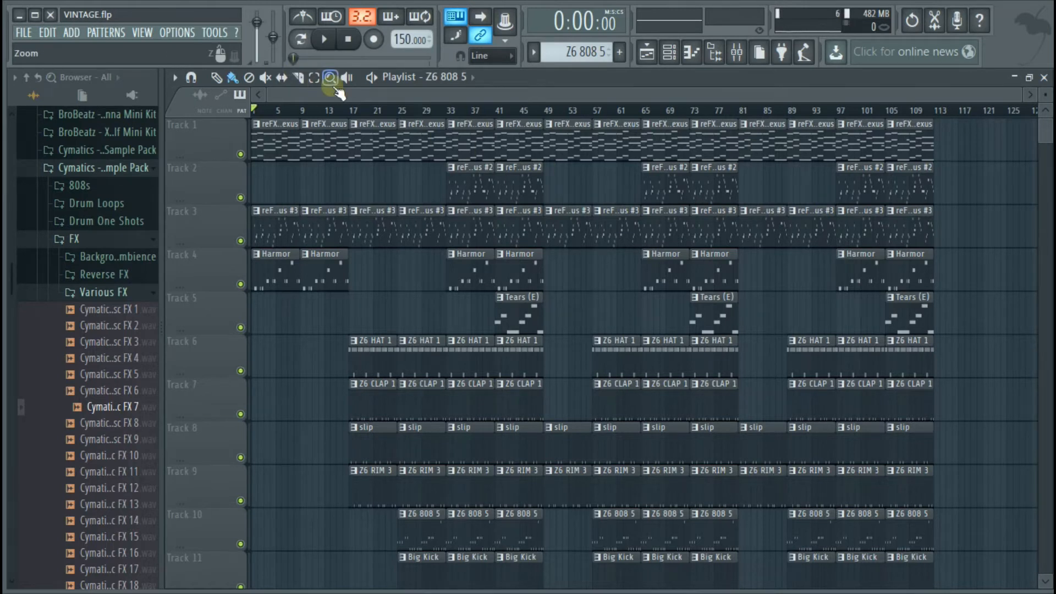
Play the arrangement from the start and reduce the playlist's track height so Tracks 1 to 14 fit
left_click(327, 48)
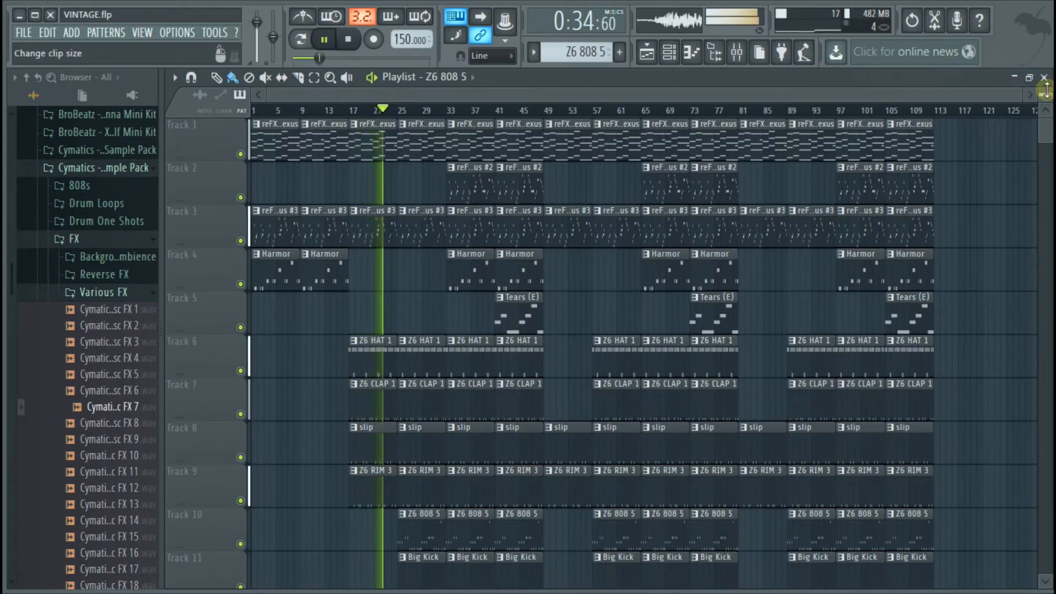
left_click_drag(1047, 94, 1047, 90)
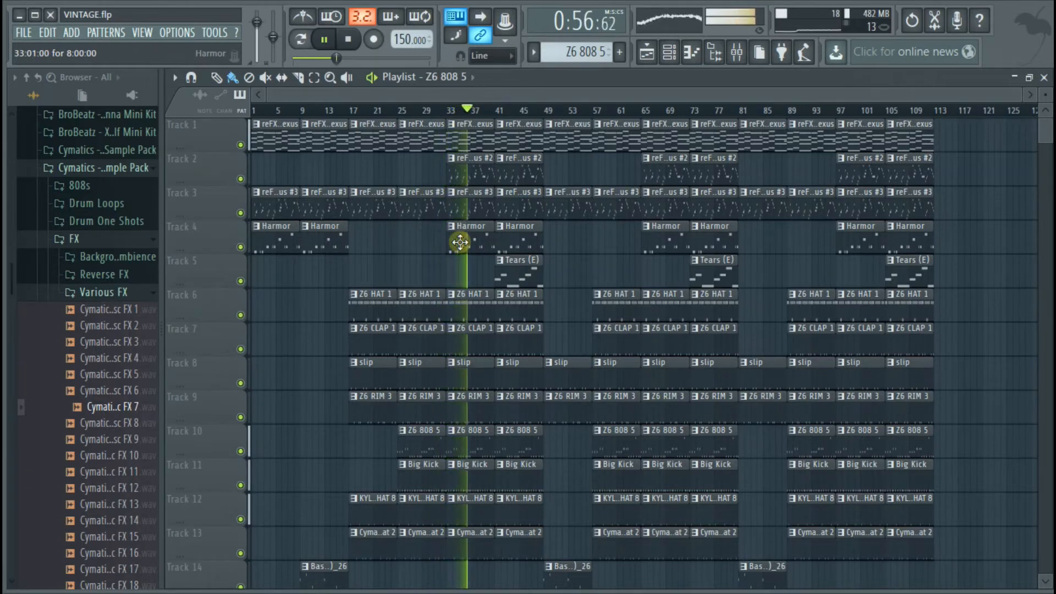
left_click(346, 39)
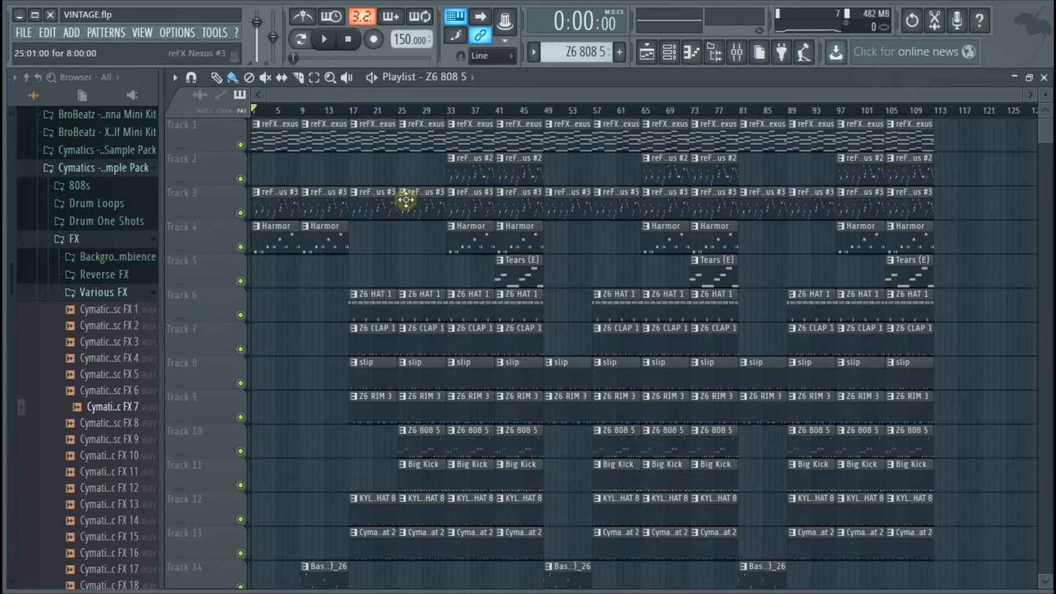
Select bars 41 to 49 in the playlist as the section to loop
left_click(669, 53)
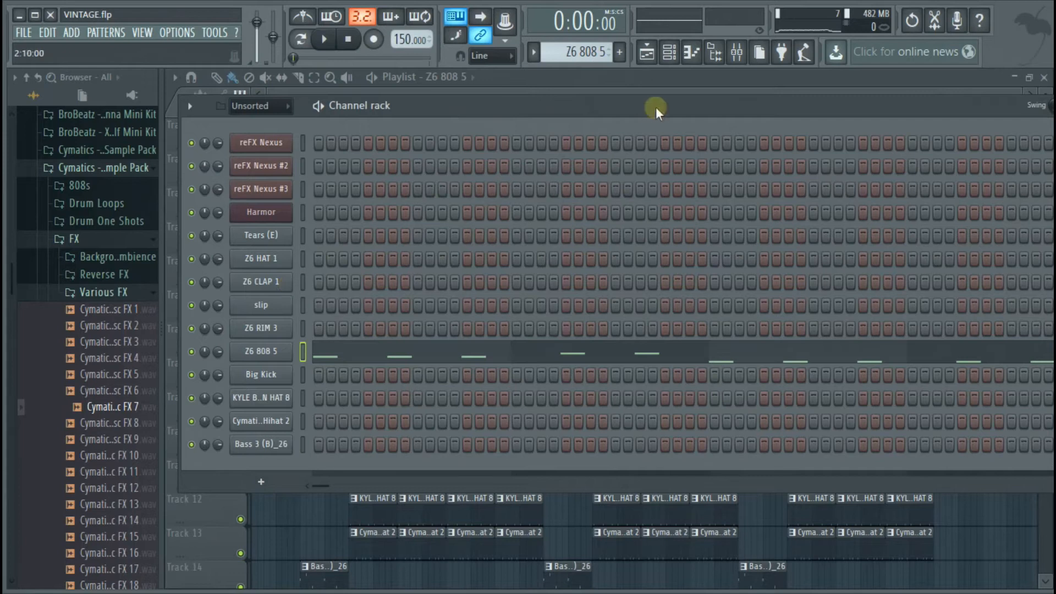
left_click(592, 81)
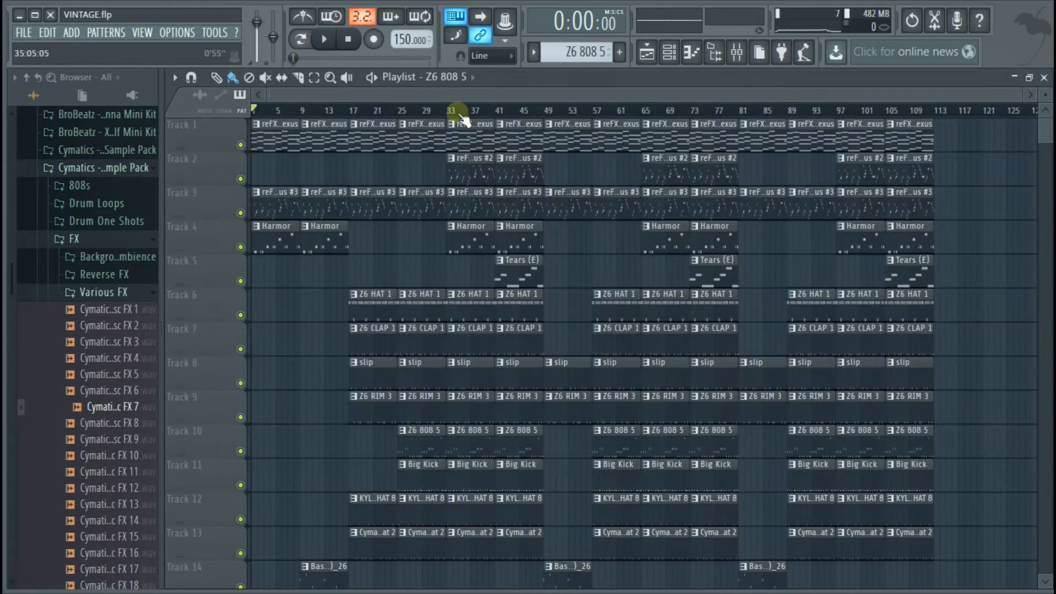
left_click_drag(498, 108, 547, 126)
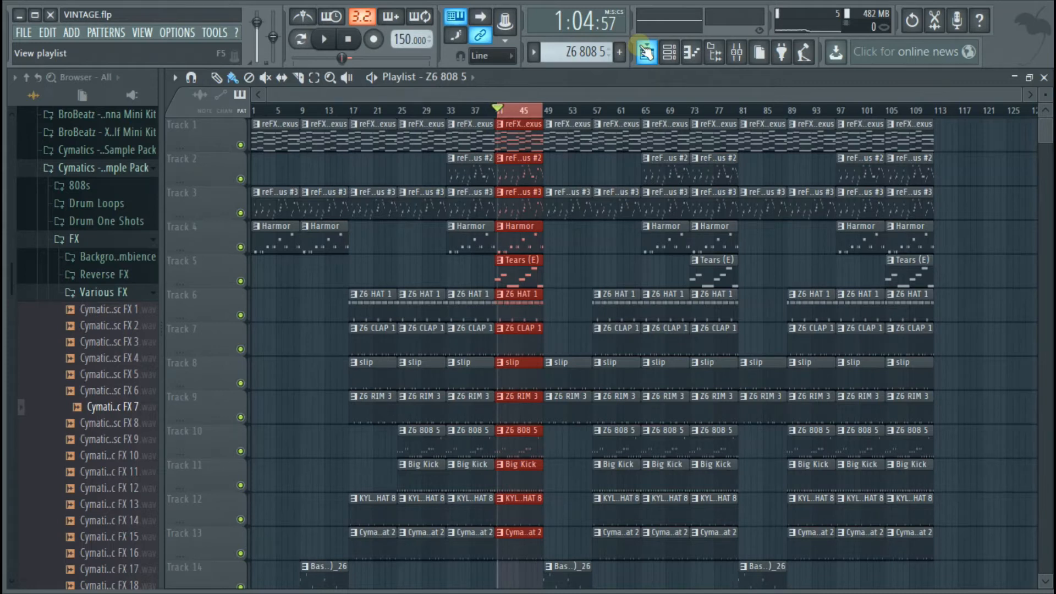
Solo the reFX Nexus channel in the channel rack and play the selected section
left_click(672, 55)
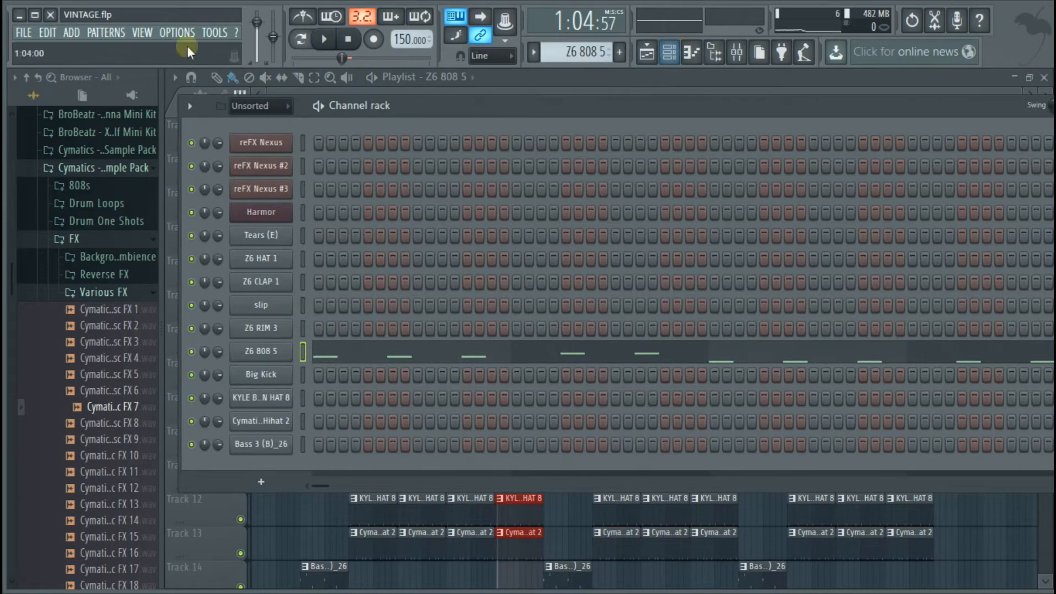
right_click(194, 145)
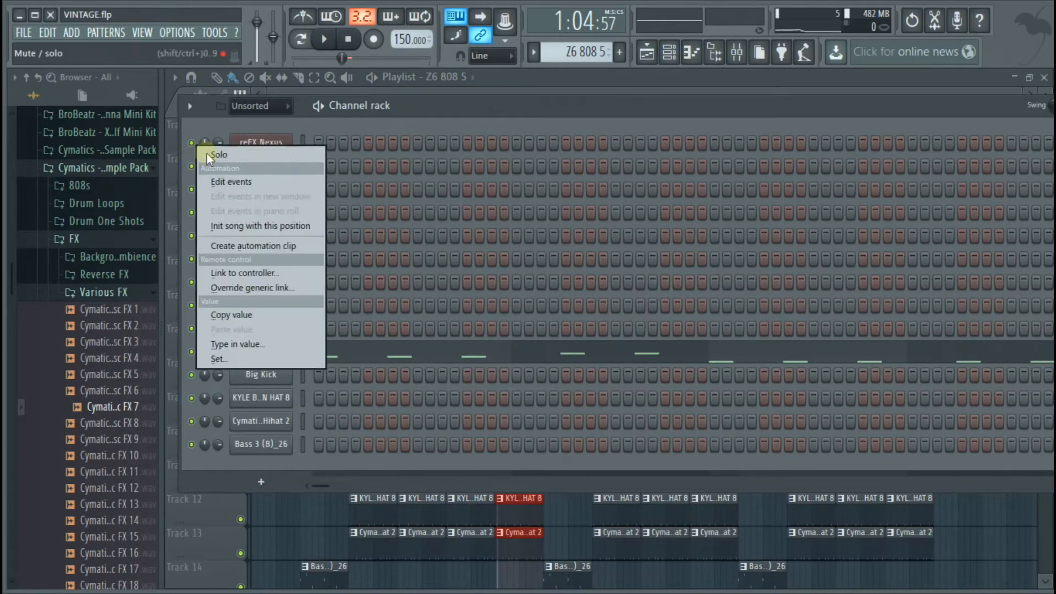
left_click(209, 153)
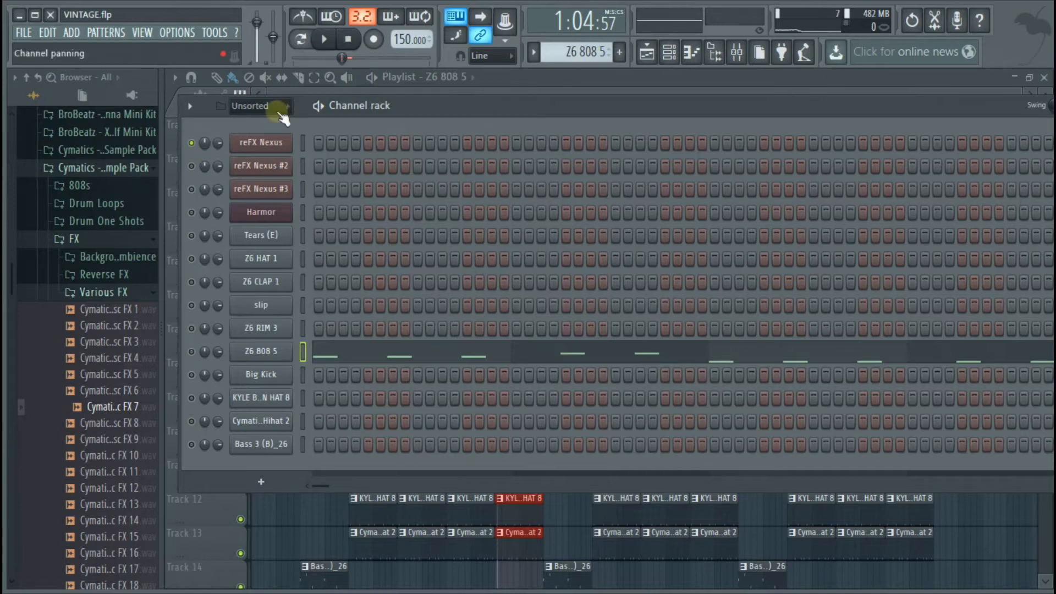
left_click(326, 39)
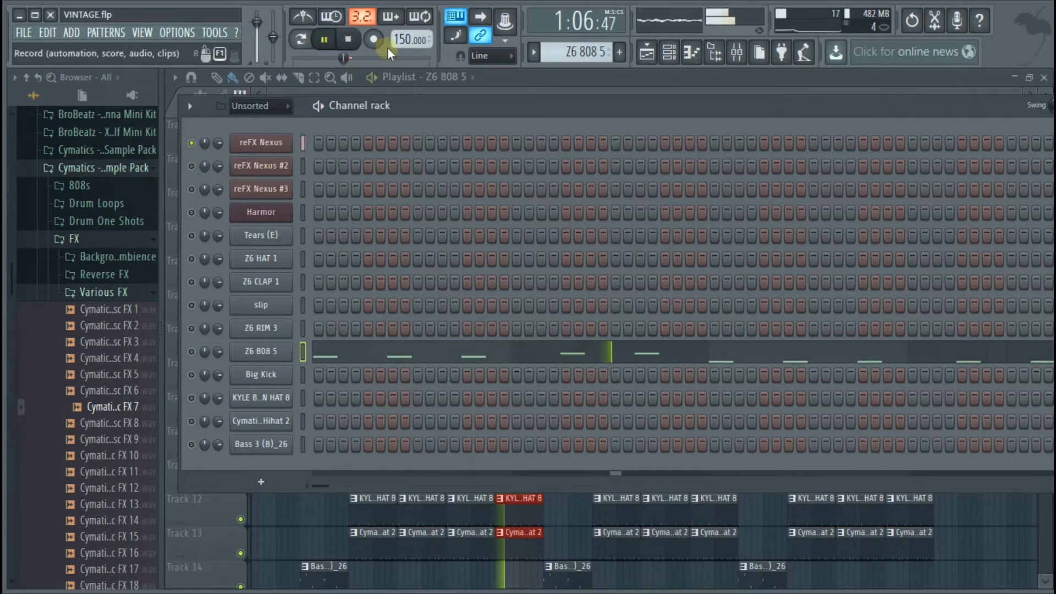
left_click(506, 80)
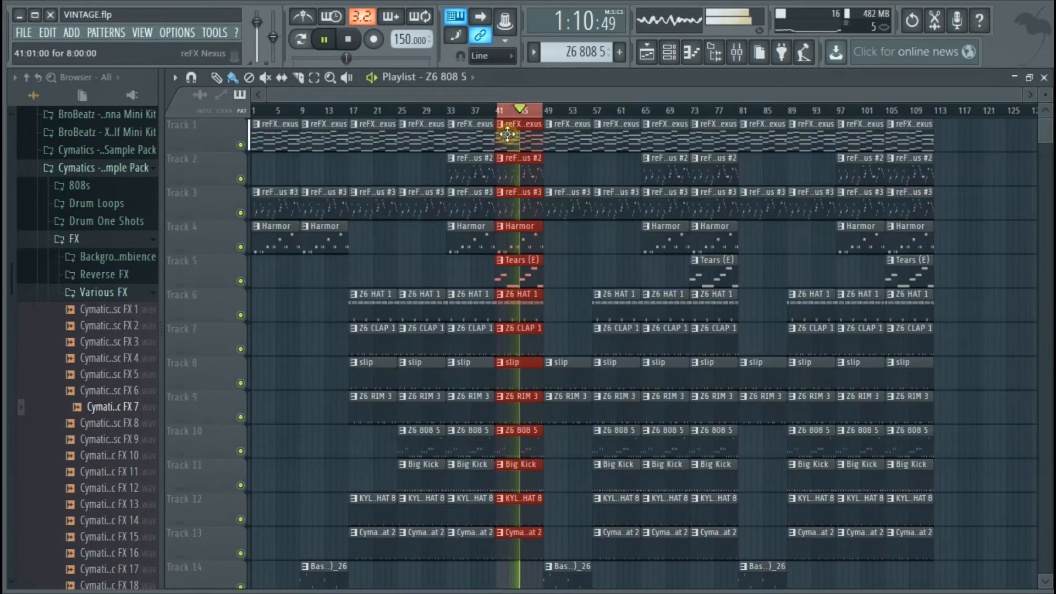
scroll(482, 112, "up", 5)
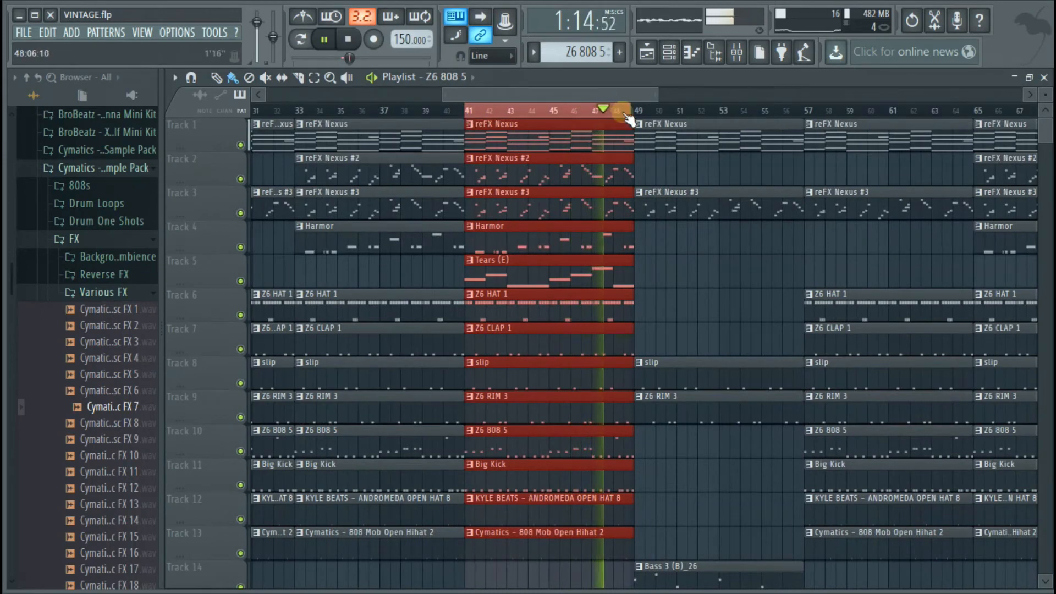
scroll(636, 114, "down", 3)
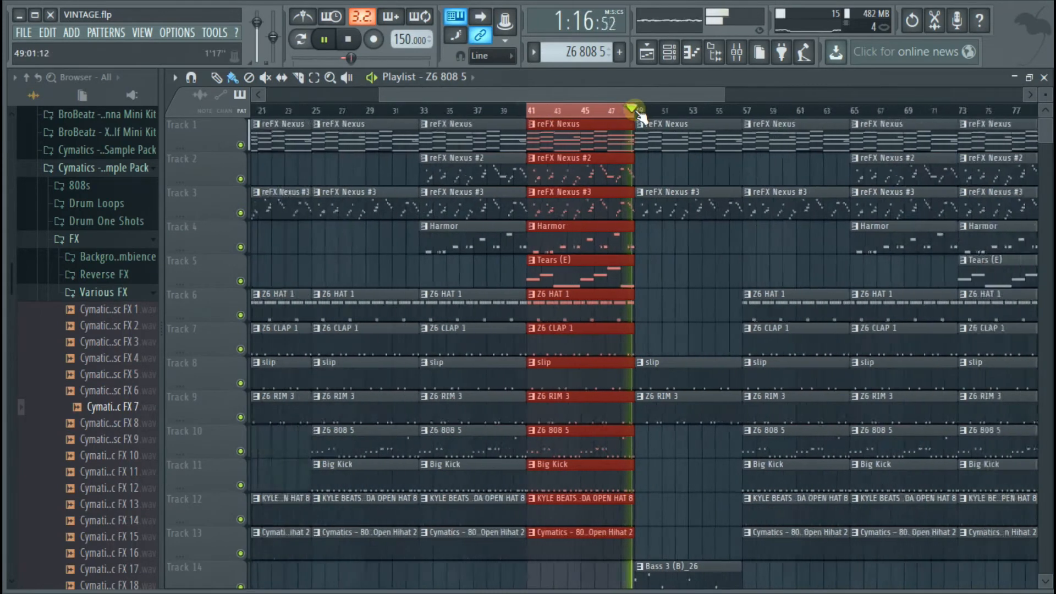
scroll(637, 113, "down", 5)
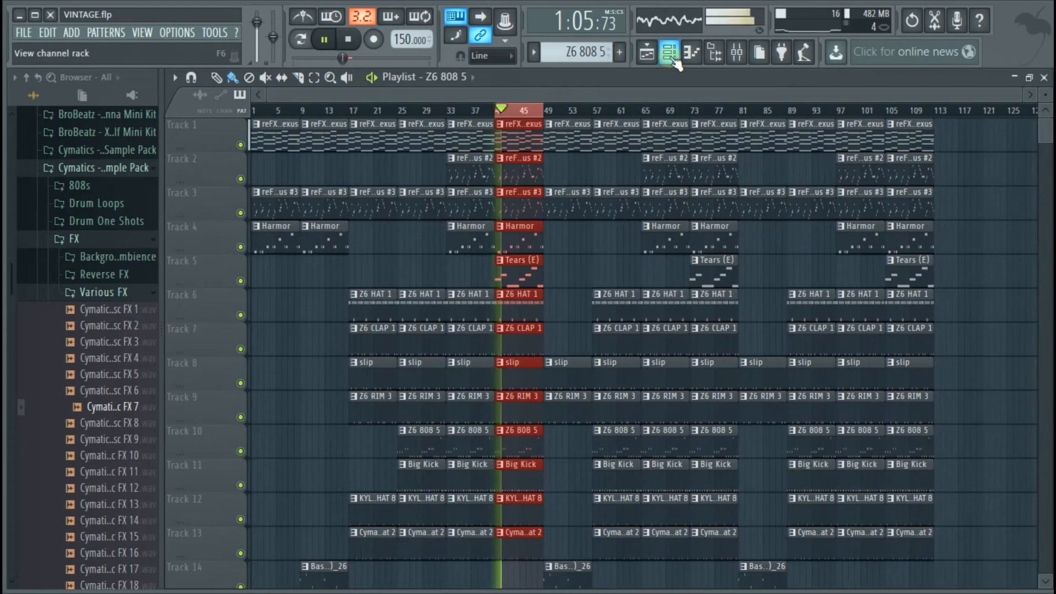
Lower the reFX Nexus channel's volume, then unmute reFX Nexus #2 and lower its volume against it
left_click(670, 54)
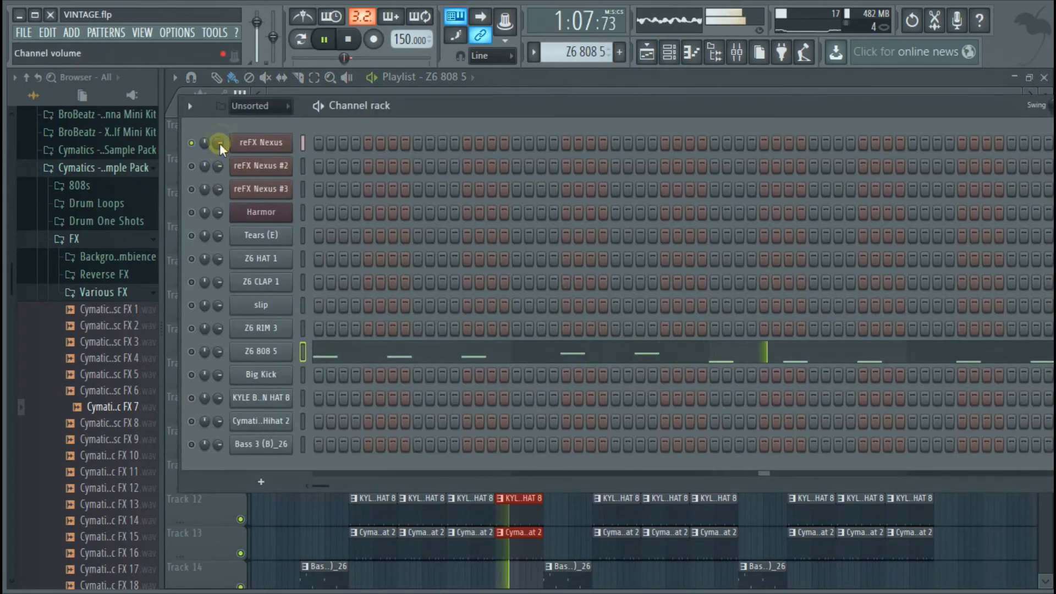
left_click_drag(218, 145, 218, 150)
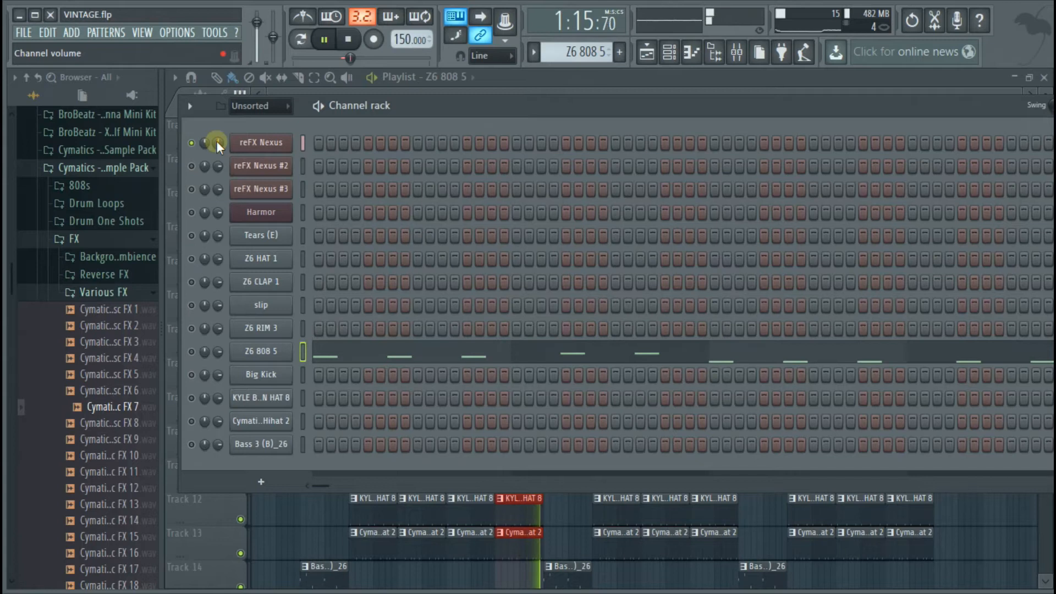
left_click(191, 166)
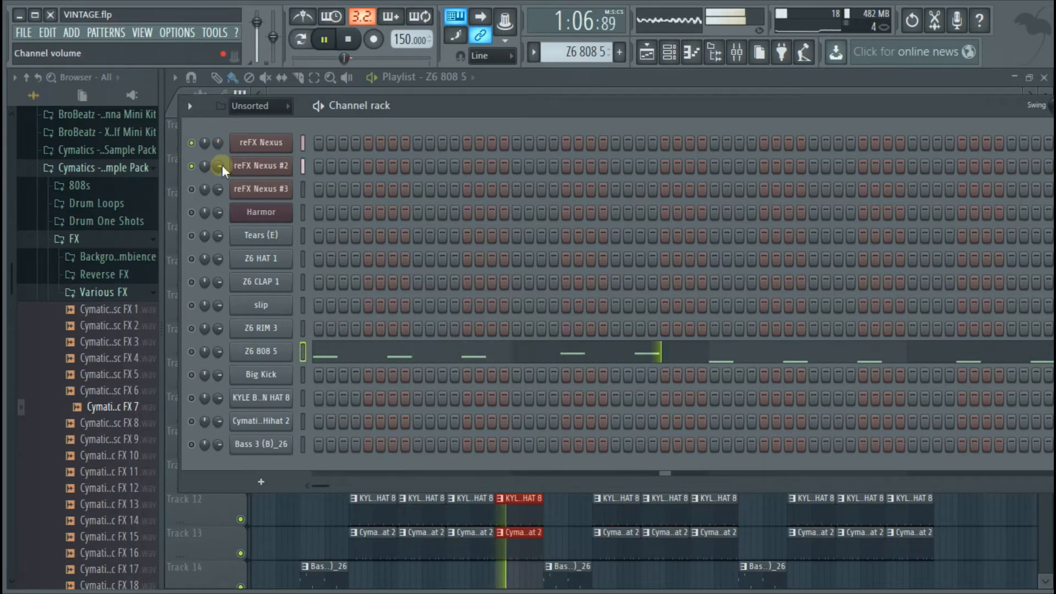
left_click_drag(218, 166, 222, 164)
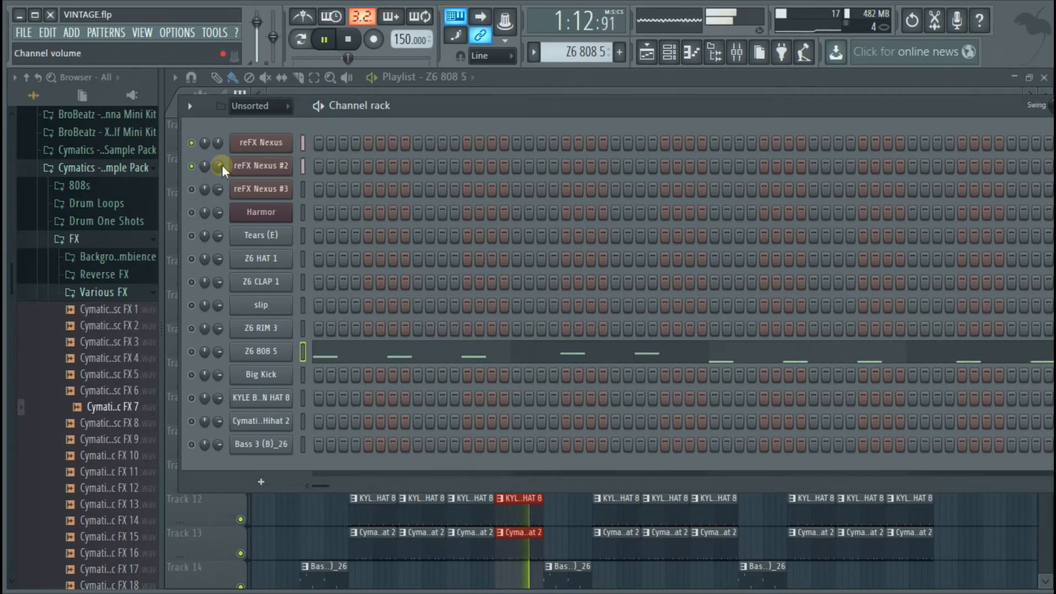
left_click_drag(220, 166, 220, 166)
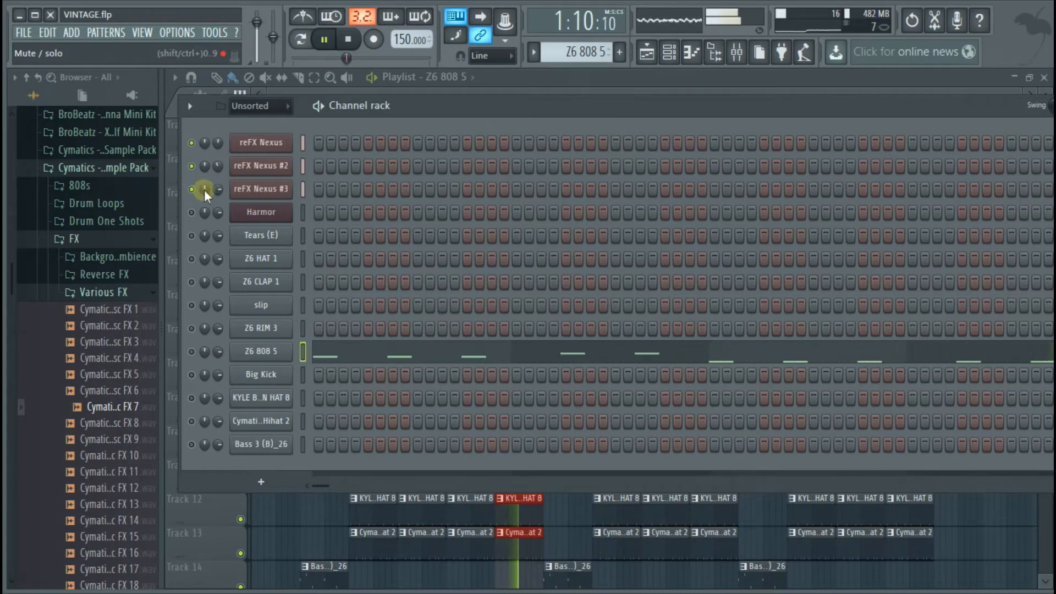
Lower the reFX Nexus #3 channel's volume and replay the looped section from its start
left_click_drag(218, 184, 218, 217)
key("space")
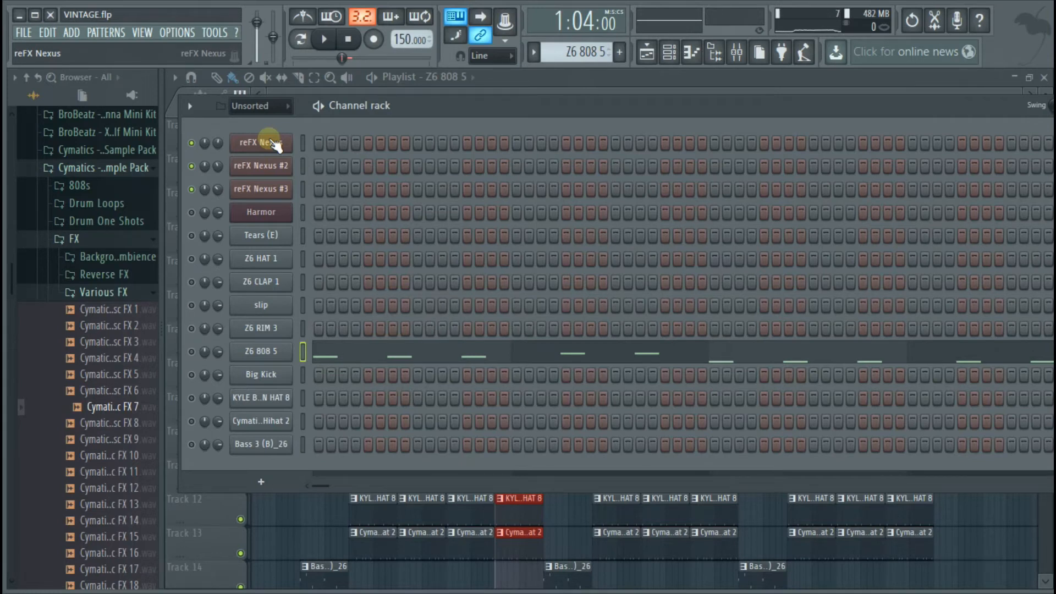
key("space")
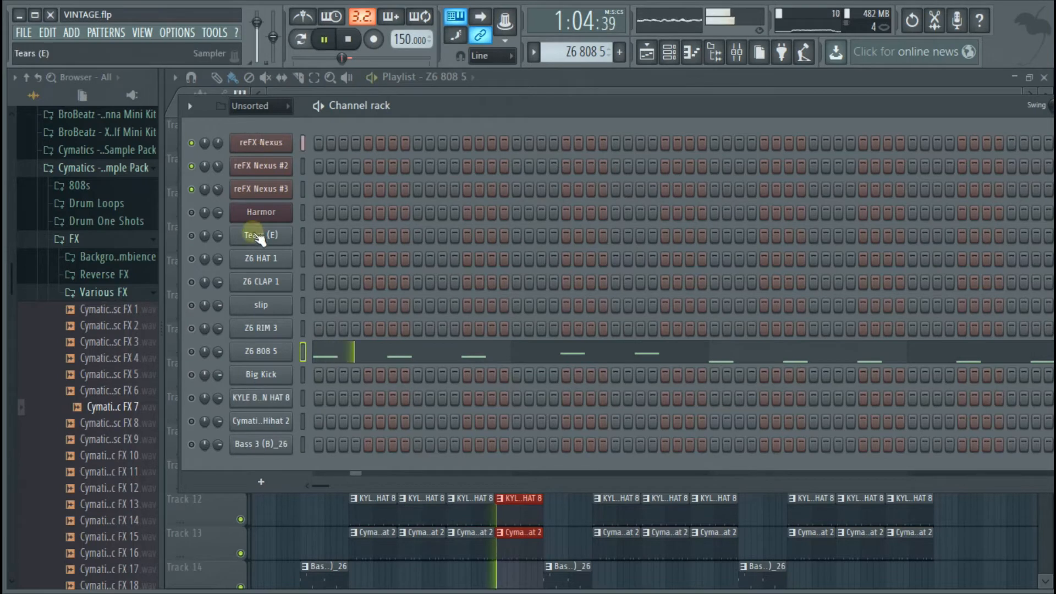
Unmute the Harmor and Tears (E) channels and lower the volume of each
left_click(192, 213)
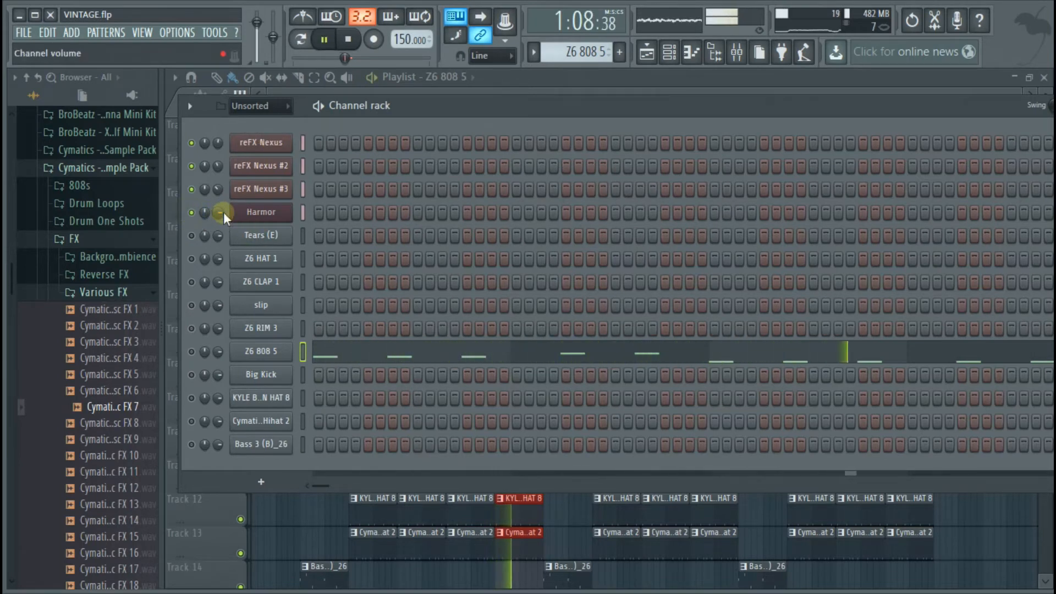
mouse_move(219, 212)
left_mouse_down()
mouse_move(219, 234)
mouse_move(219, 214)
left_mouse_up()
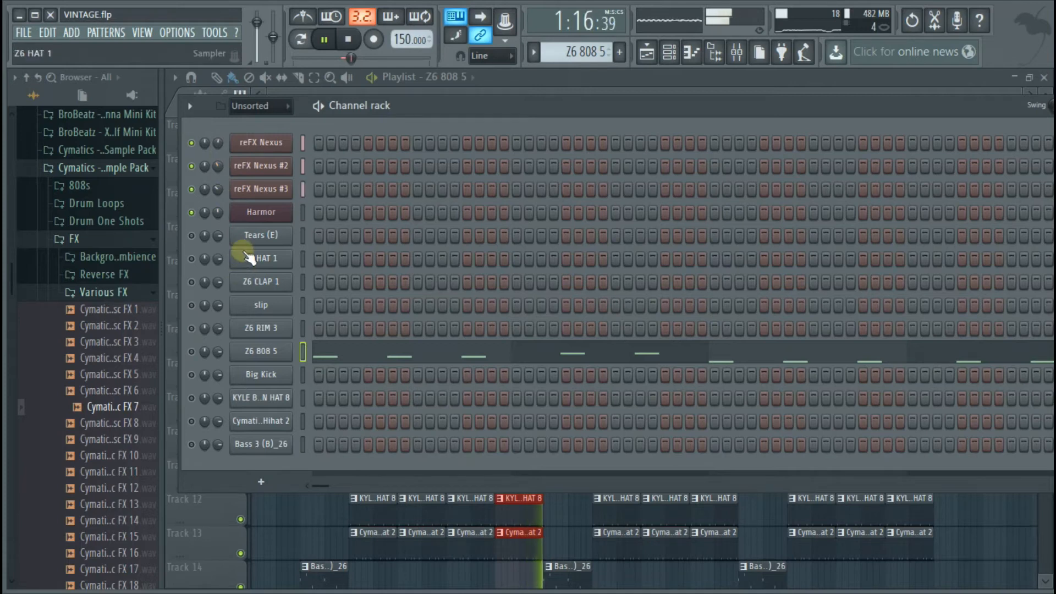
left_click(191, 236)
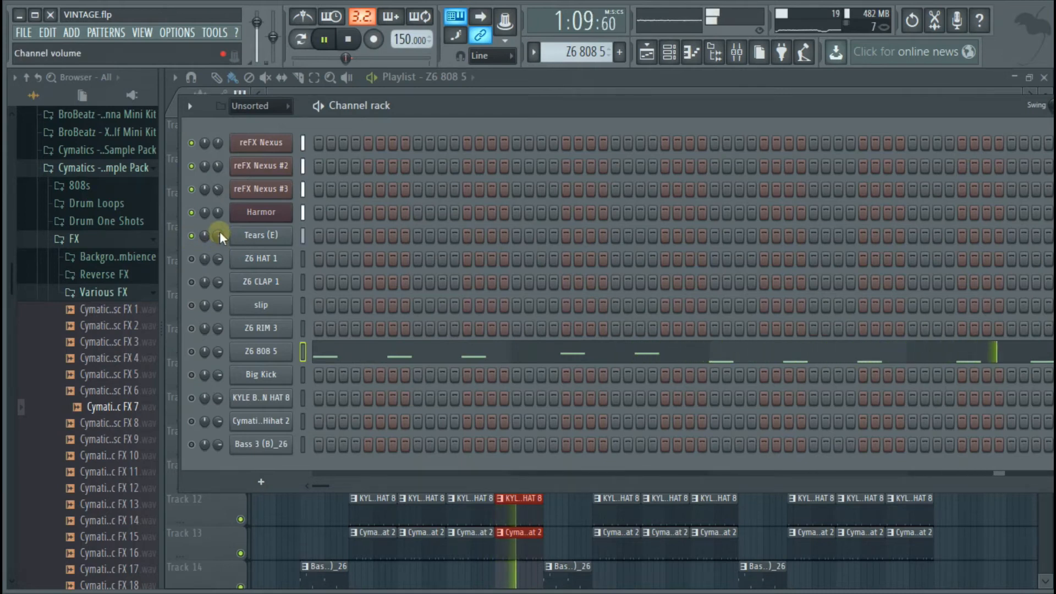
left_click_drag(219, 231, 219, 245)
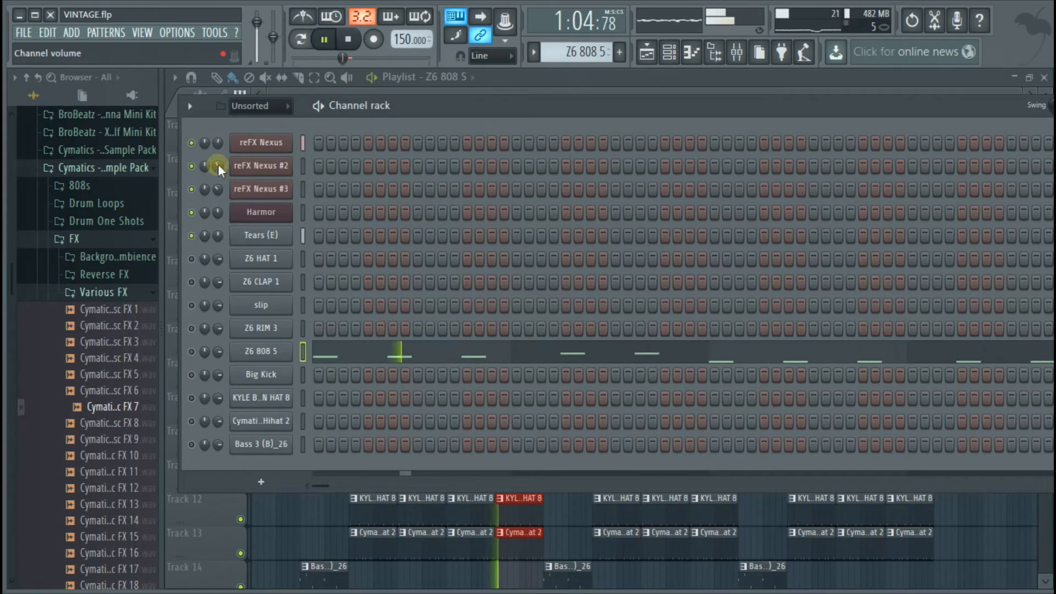
Rebalance the melody by fine-tuning the volumes of reFX Nexus #2, Harmor and reFX Nexus, and stop playback
mouse_move(219, 165)
left_mouse_down()
mouse_move(218, 191)
mouse_move(216, 175)
left_mouse_up()
left_click_drag(218, 212, 219, 216)
left_click_drag(220, 145, 220, 147)
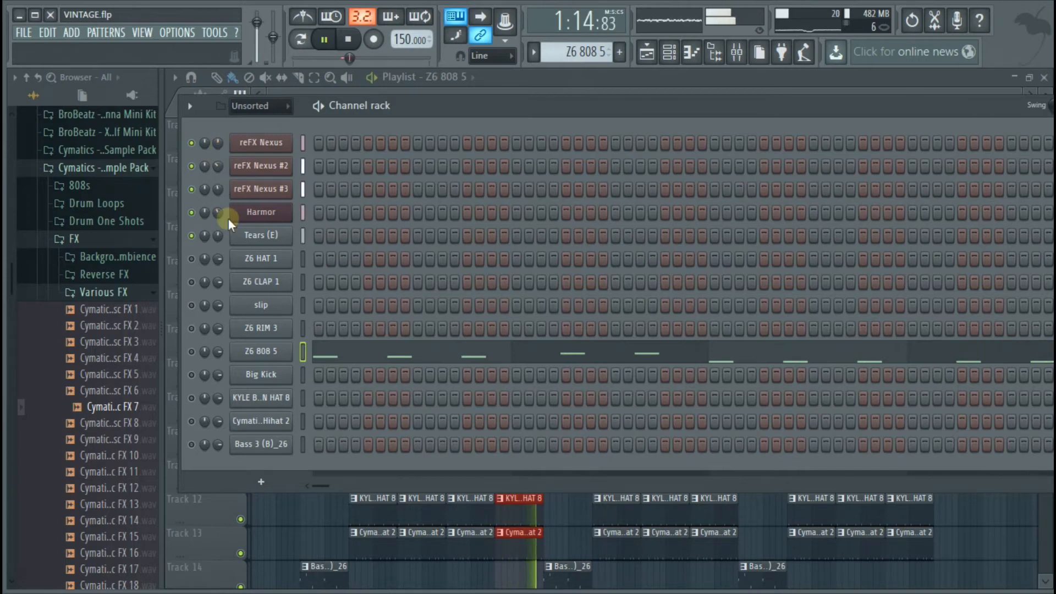
key("space")
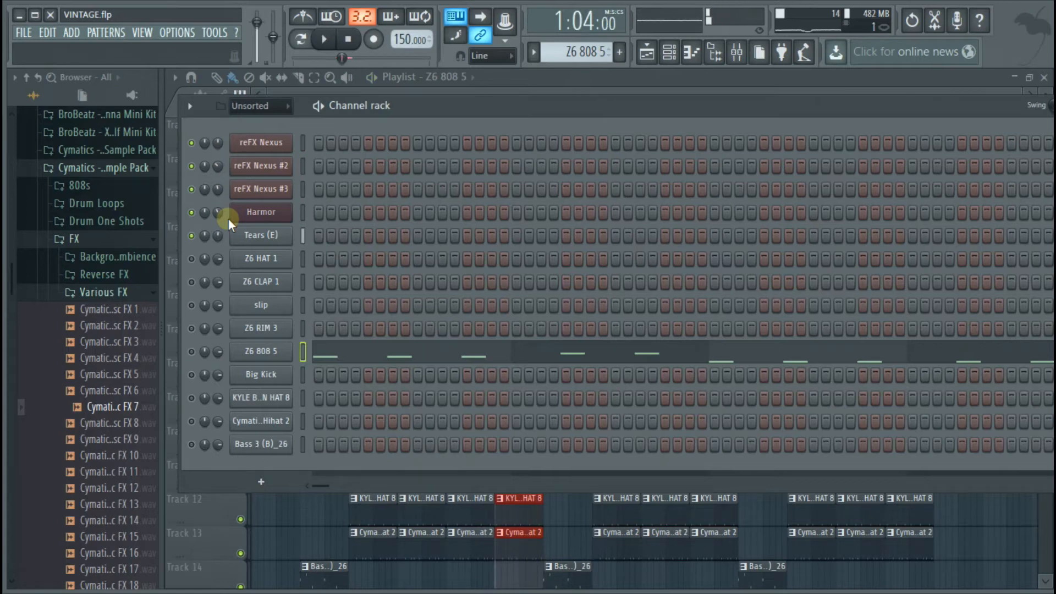
Mute all melody channels except reFX Nexus, then unmute Z6 HAT 1 and lower its volume while the loop plays
left_click_drag(192, 236, 193, 171)
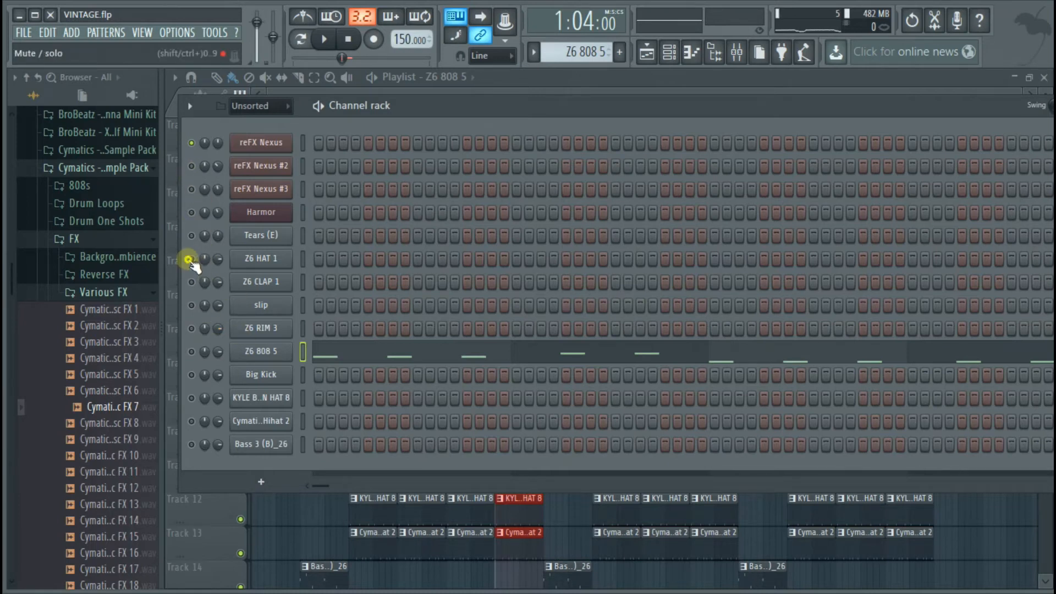
key("space")
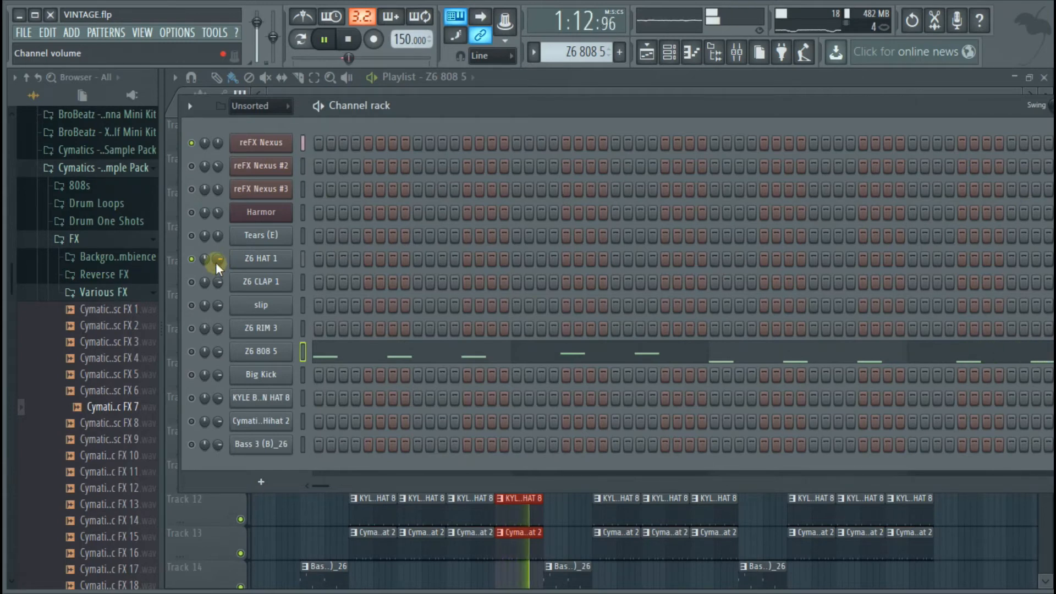
left_click_drag(218, 258, 218, 280)
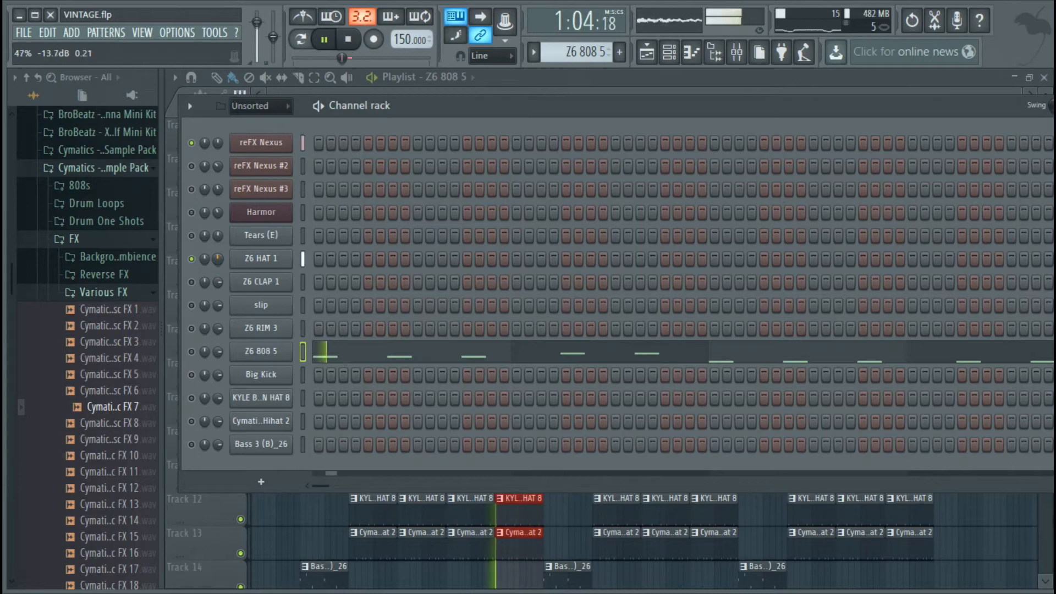
key("space")
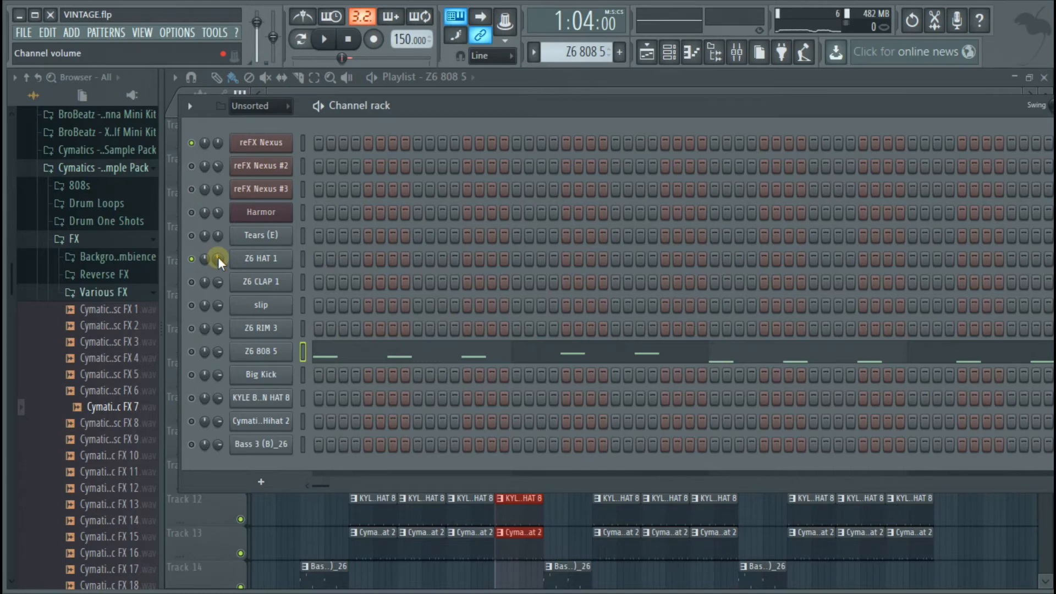
key("space")
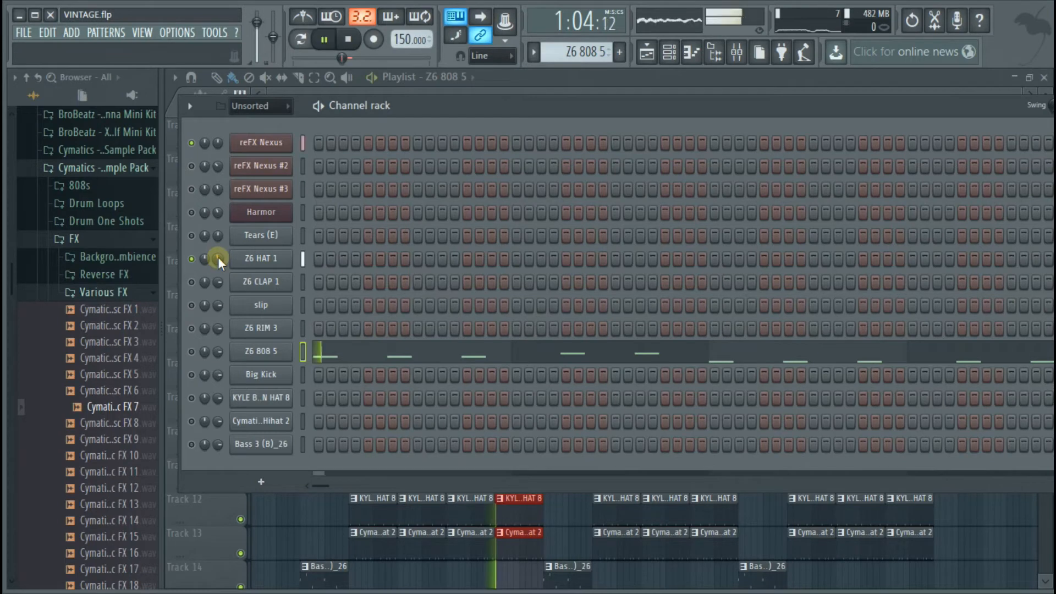
left_click_drag(221, 261, 221, 287)
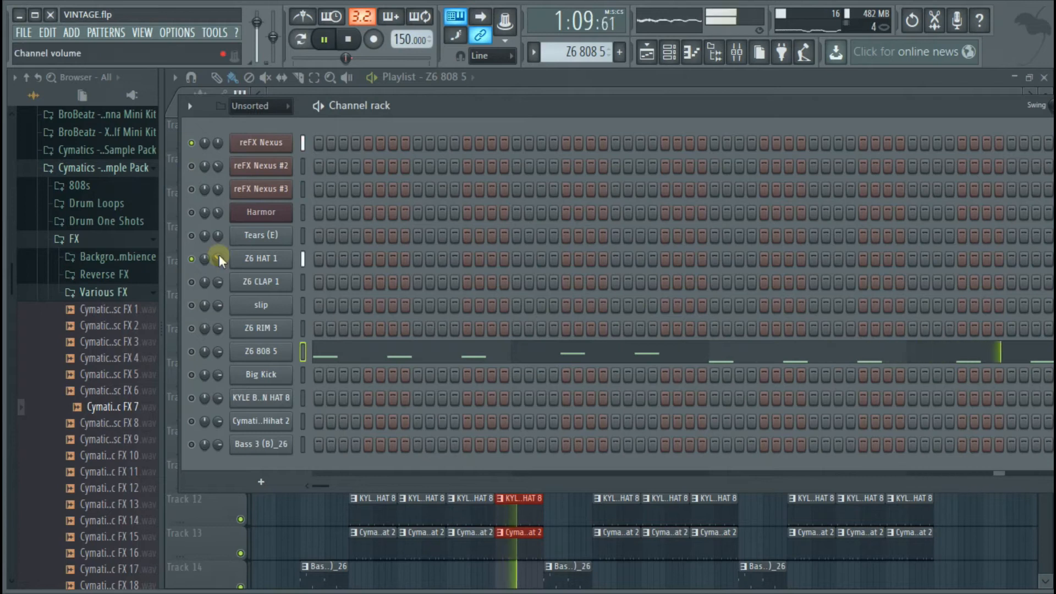
Unmute the Z6 CLAP 1 channel and lower its volume to sit with the hat and melody
left_click(191, 281)
left_click_drag(222, 280, 222, 289)
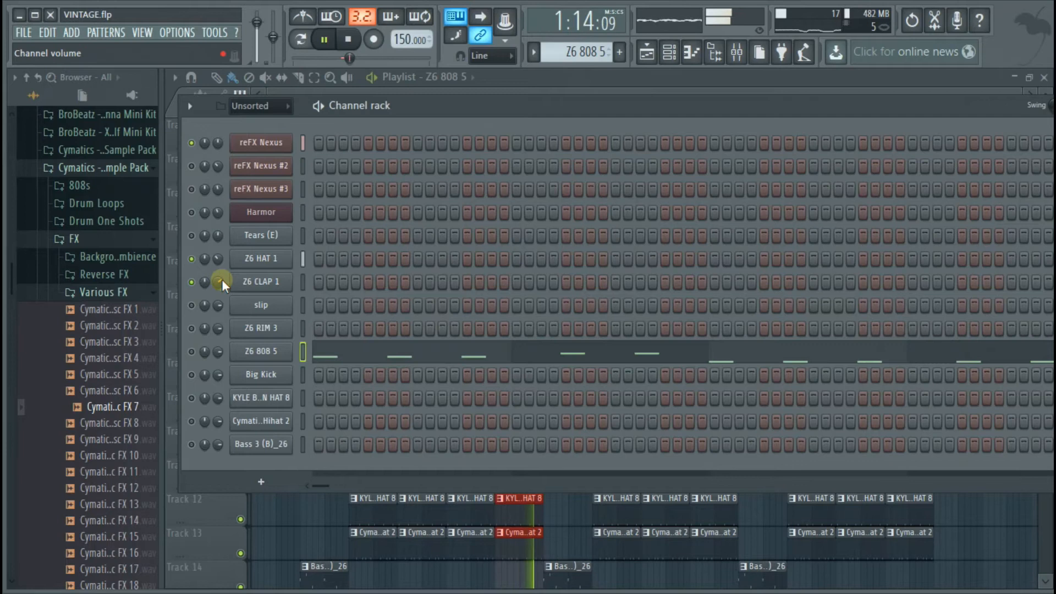
left_click_drag(220, 282, 219, 281)
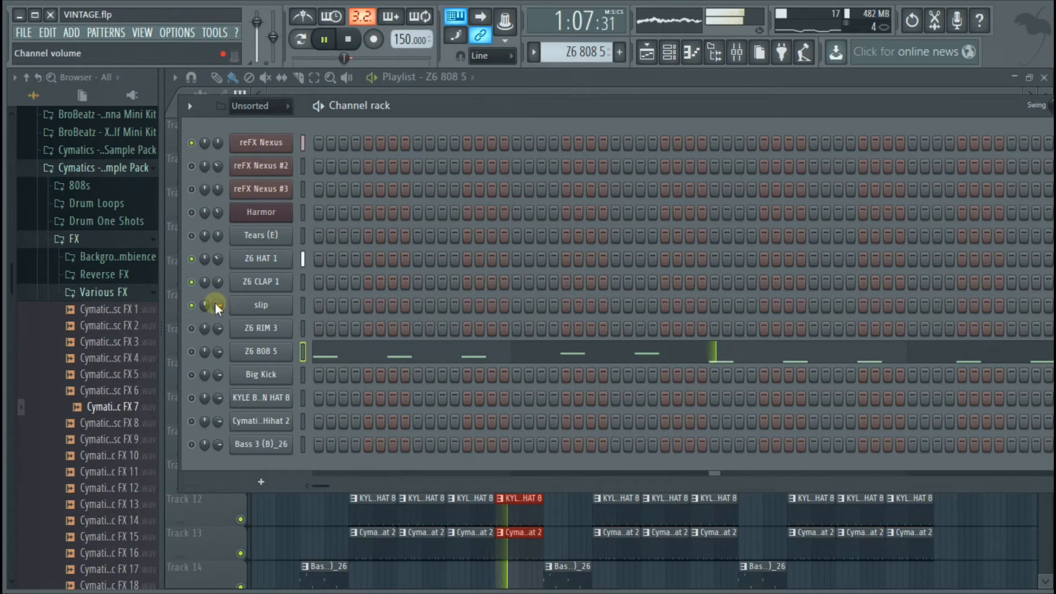
Unmute Z6 RIM 3 and lower the slip, Z6 RIM 3 and Z6 CLAP 1 volumes to balance the percussion
left_click_drag(221, 299, 216, 289)
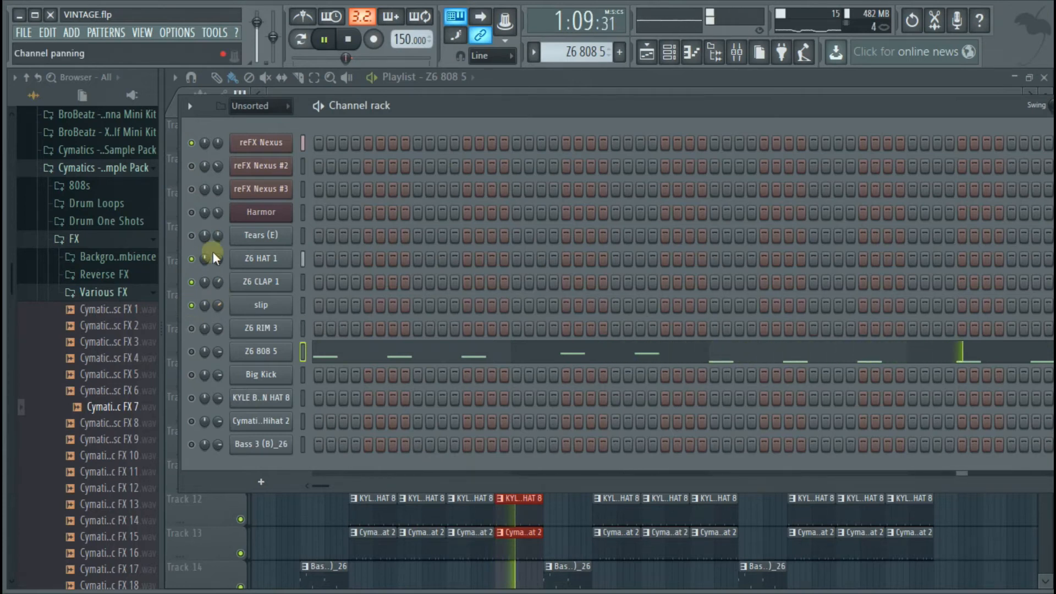
left_click(192, 328)
left_click_drag(219, 328, 219, 317)
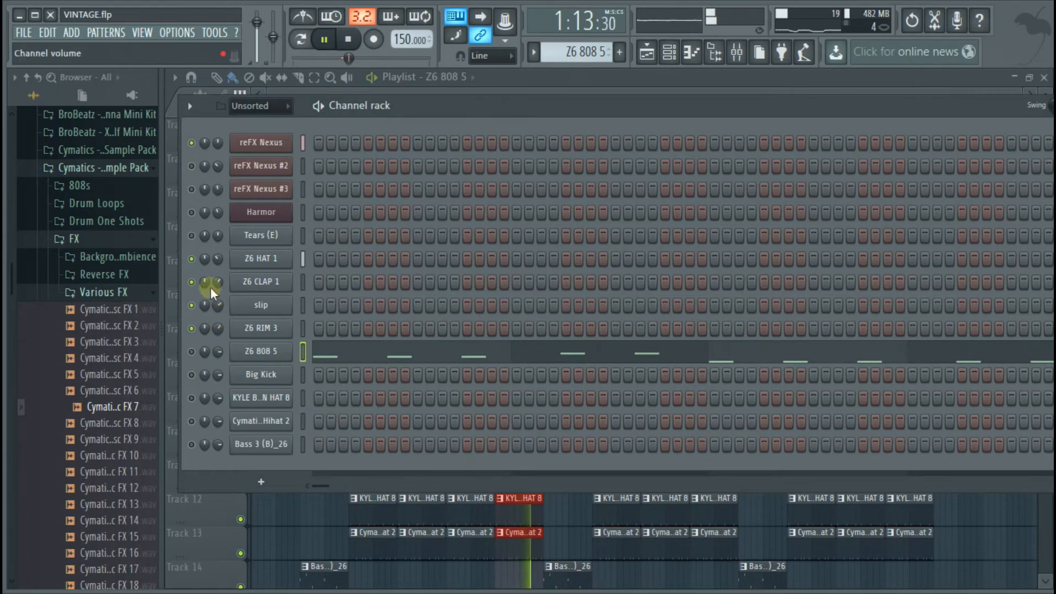
left_click_drag(216, 279, 217, 285)
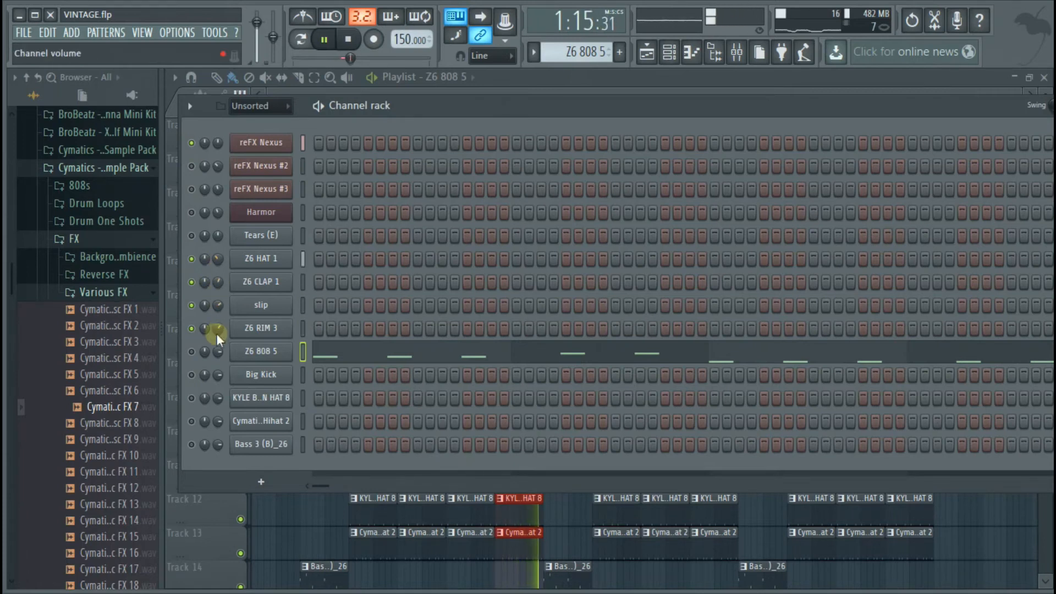
left_click_drag(218, 328, 216, 304)
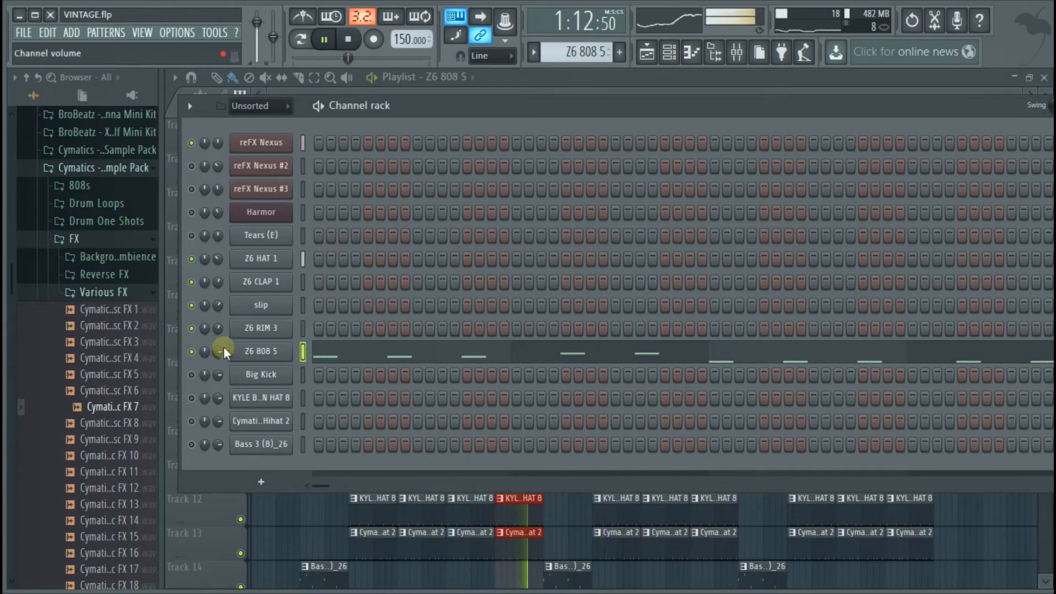
Bring in the Z6 808 5 and Big Kick channels and lower the volume of each while the loop plays
key("space")
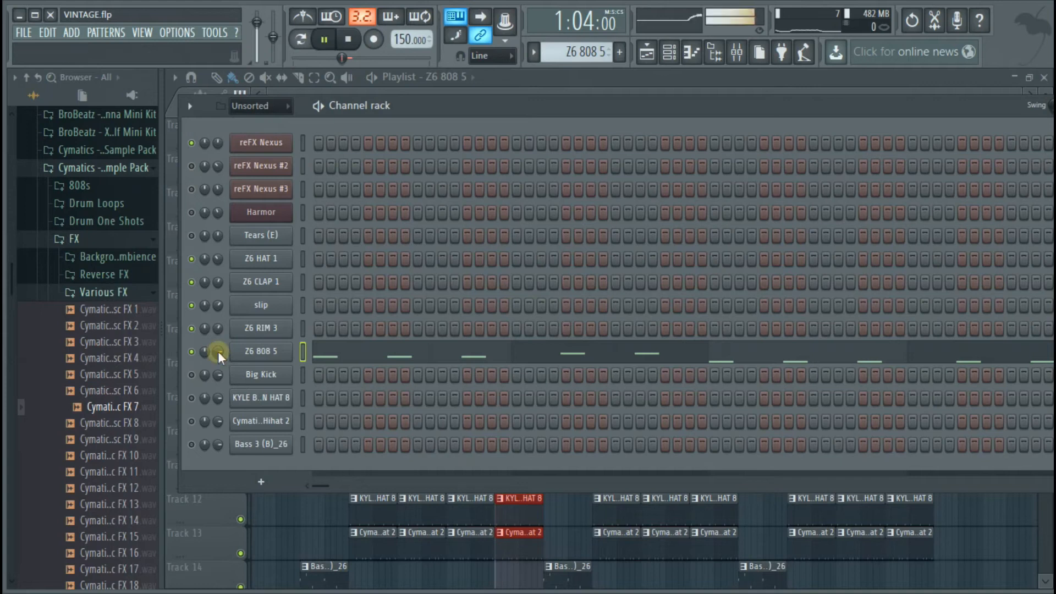
key("space")
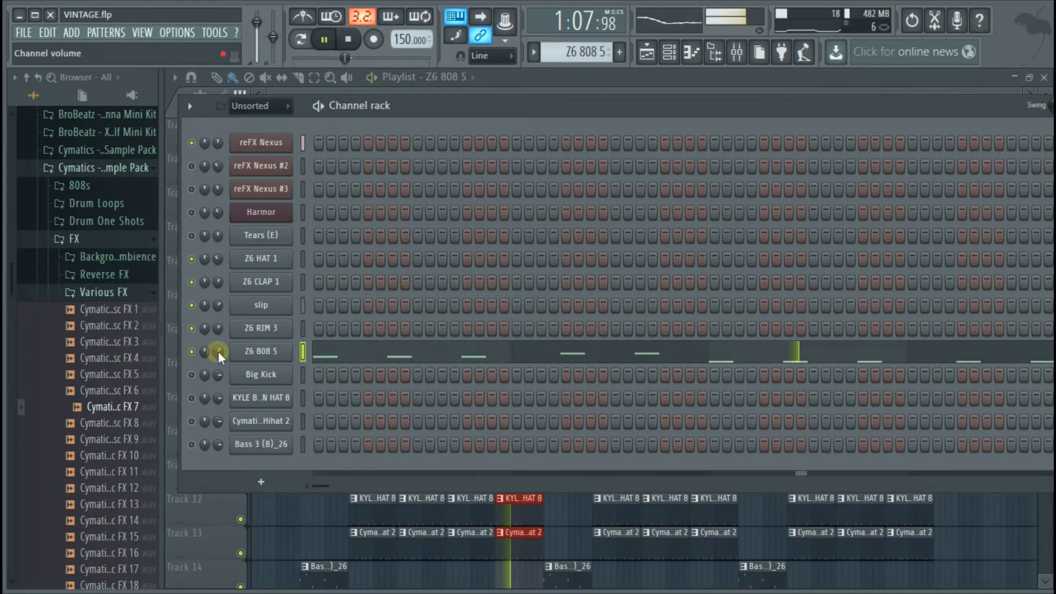
left_click(192, 376)
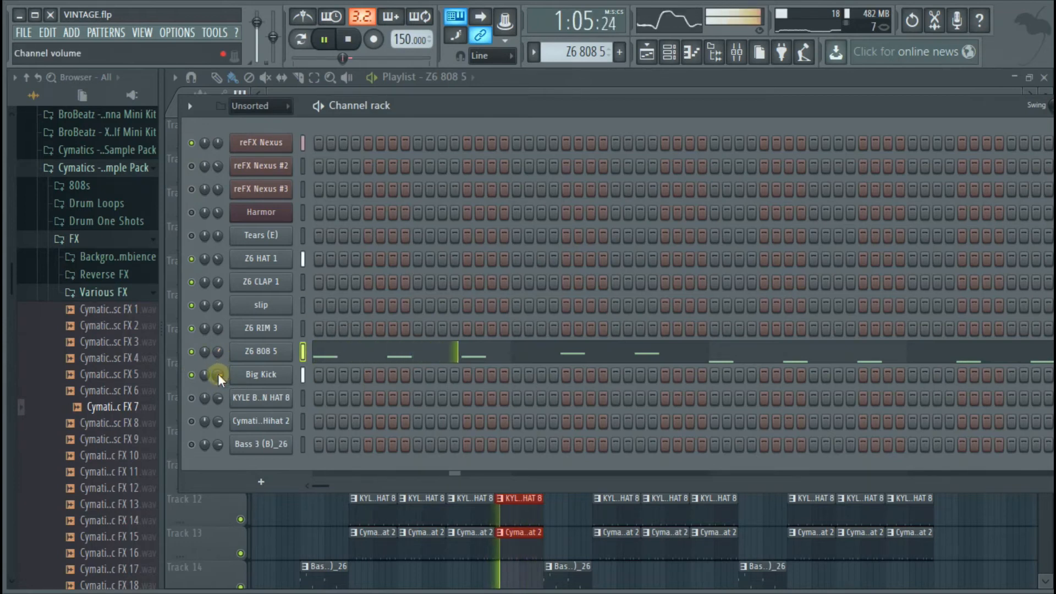
left_click_drag(220, 377, 220, 386)
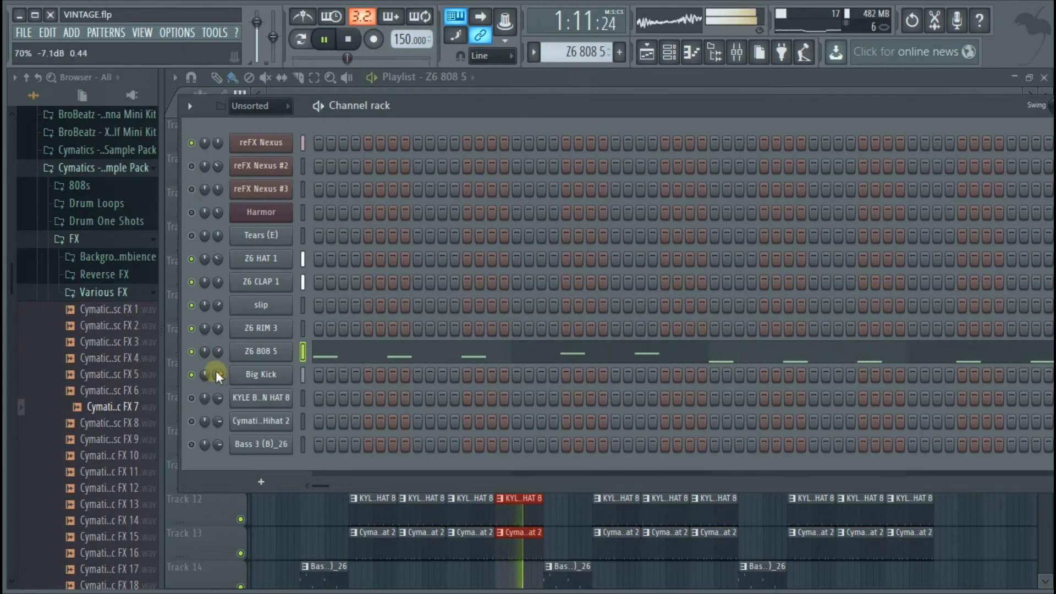
scroll(216, 373, "down", 2)
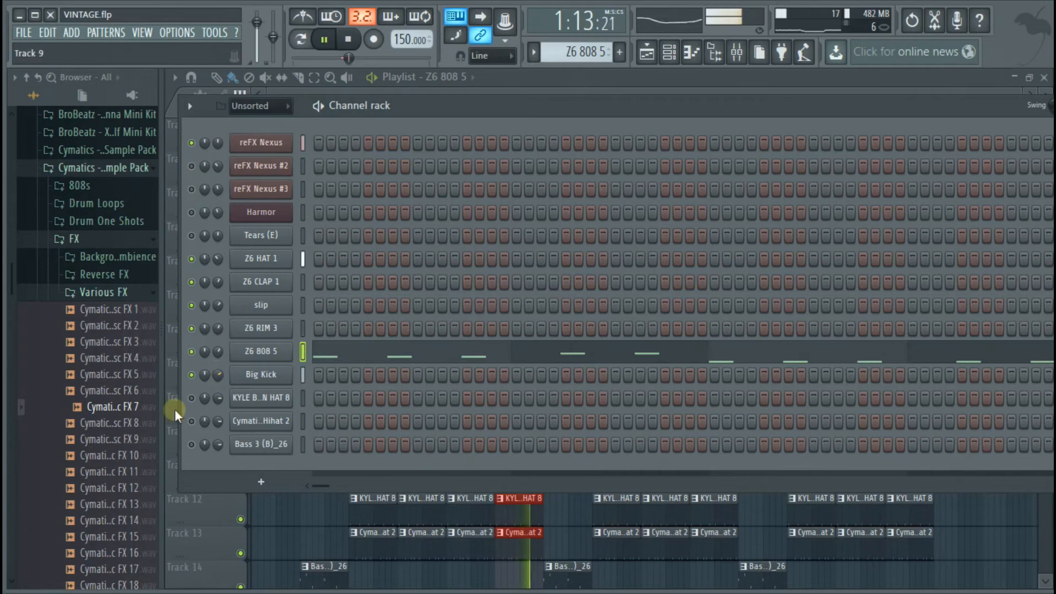
Unmute the KYLE open hat 8 channel and lower its volume to about 42%, restarting the loop to judge it
left_click(191, 398)
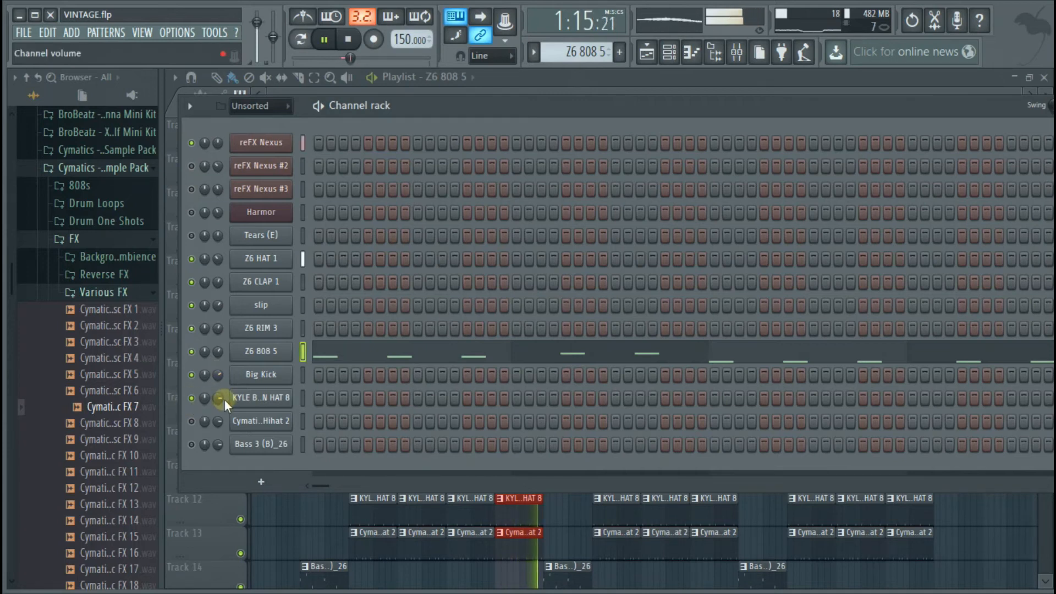
left_click(220, 398)
key("space")
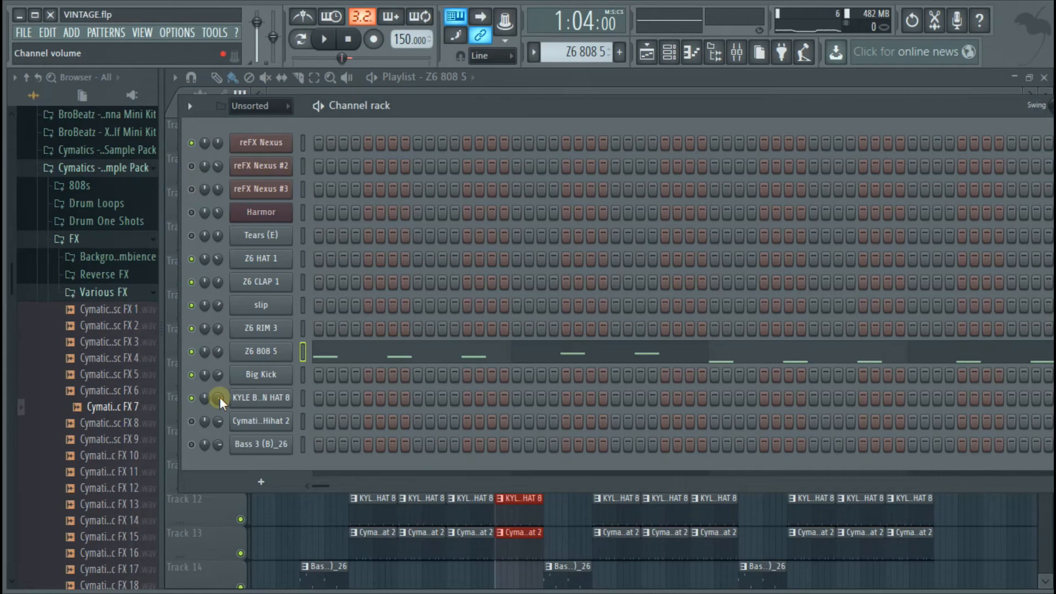
key("space")
left_click_drag(220, 397, 220, 413)
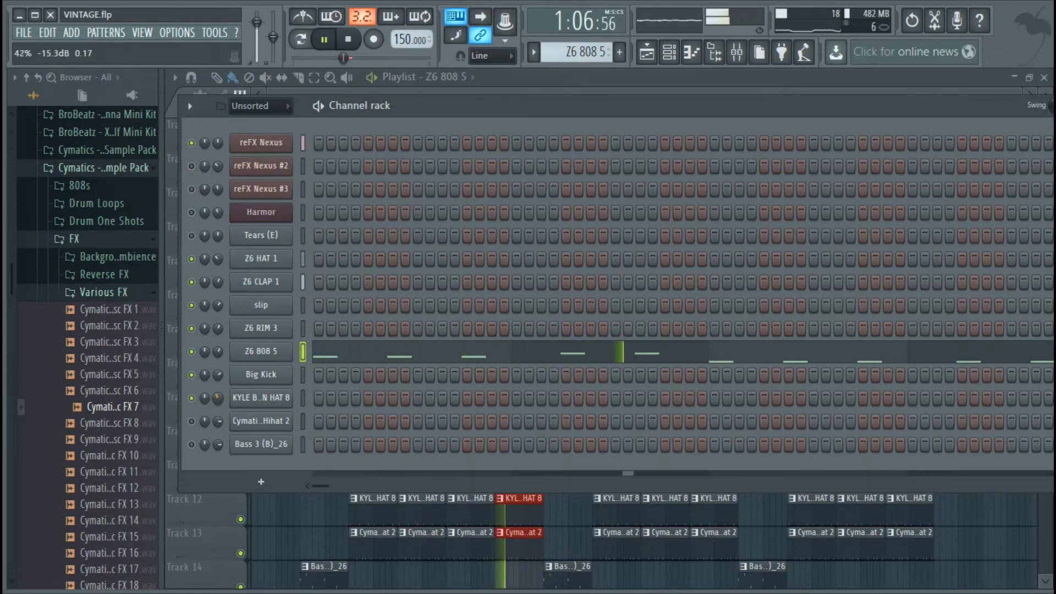
Unmute the Cymatics Hihat 2 and Bass 3 (B)_26 channels and lower the volume of each
left_click_drag(219, 422, 219, 441)
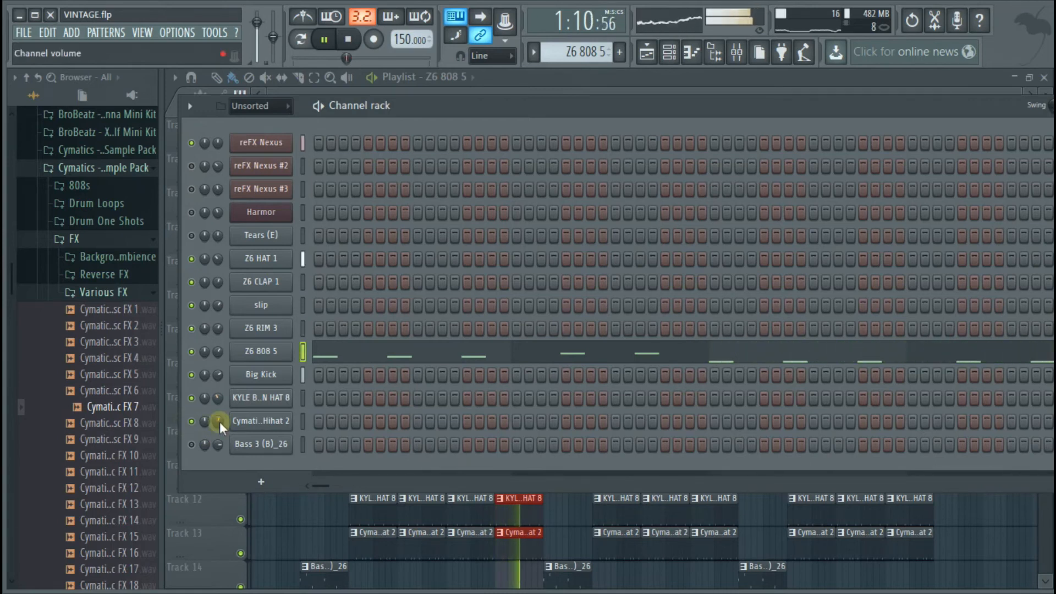
mouse_move(220, 422)
left_mouse_down()
mouse_move(220, 439)
mouse_move(225, 412)
mouse_move(219, 421)
left_mouse_up()
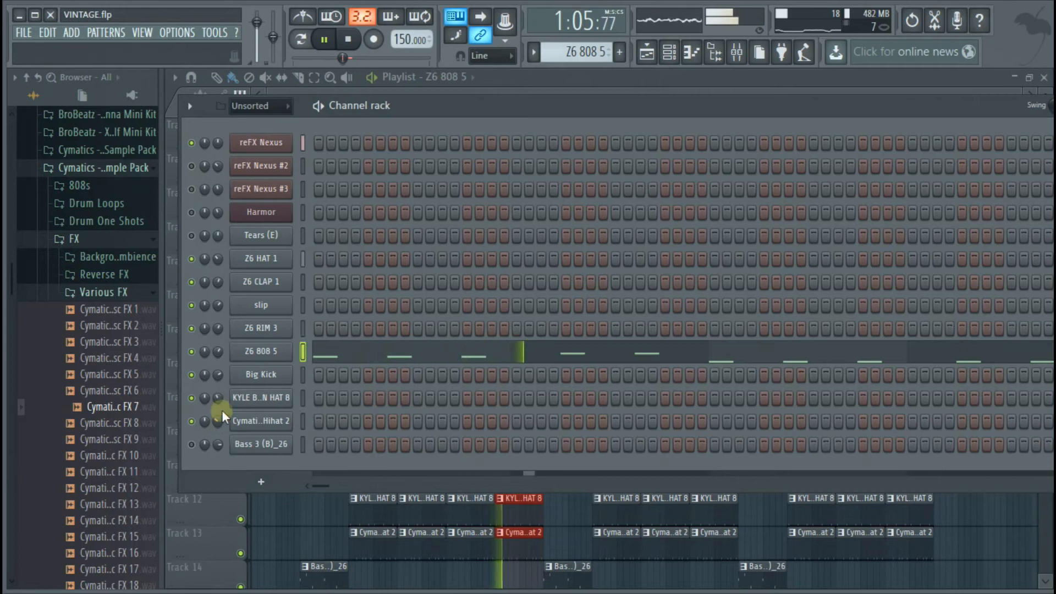
left_click_drag(219, 422, 219, 424)
left_click(192, 444)
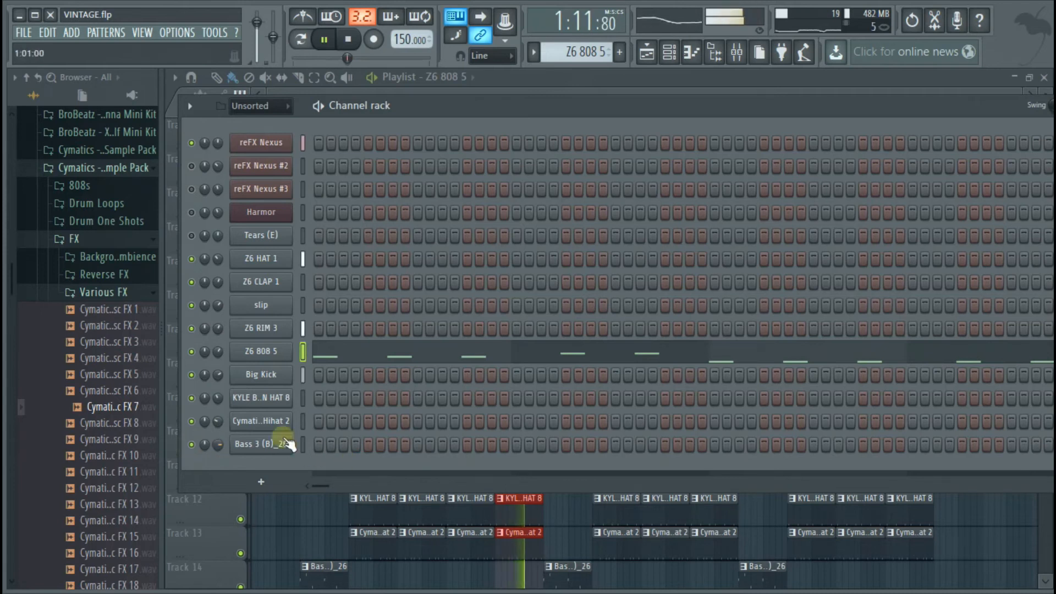
left_click_drag(216, 443, 215, 456)
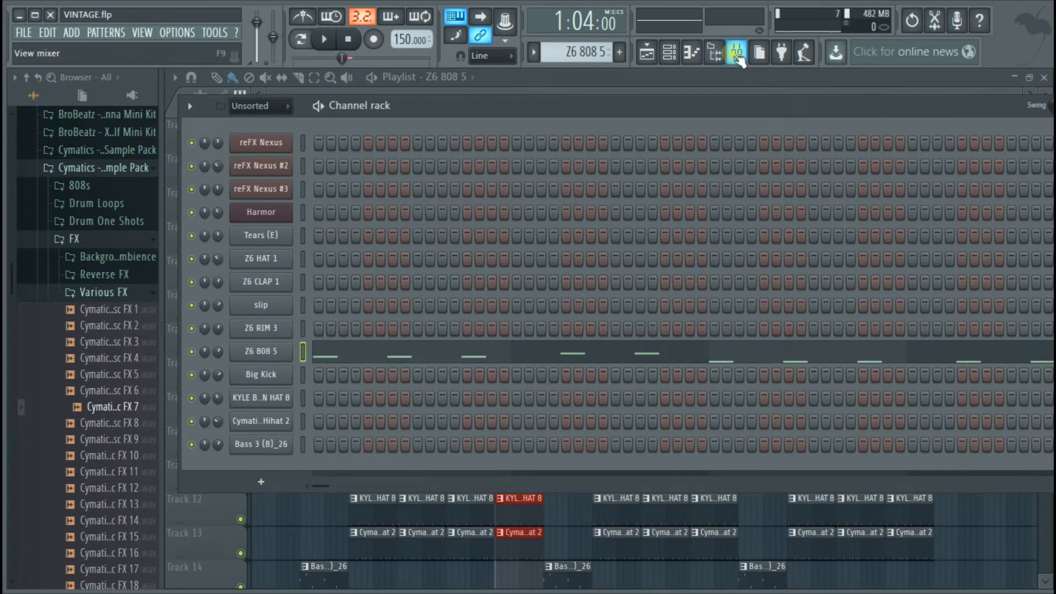
Open the mixer, solo the reFX Nexus track and lower its fader while the loop plays
left_click(739, 58)
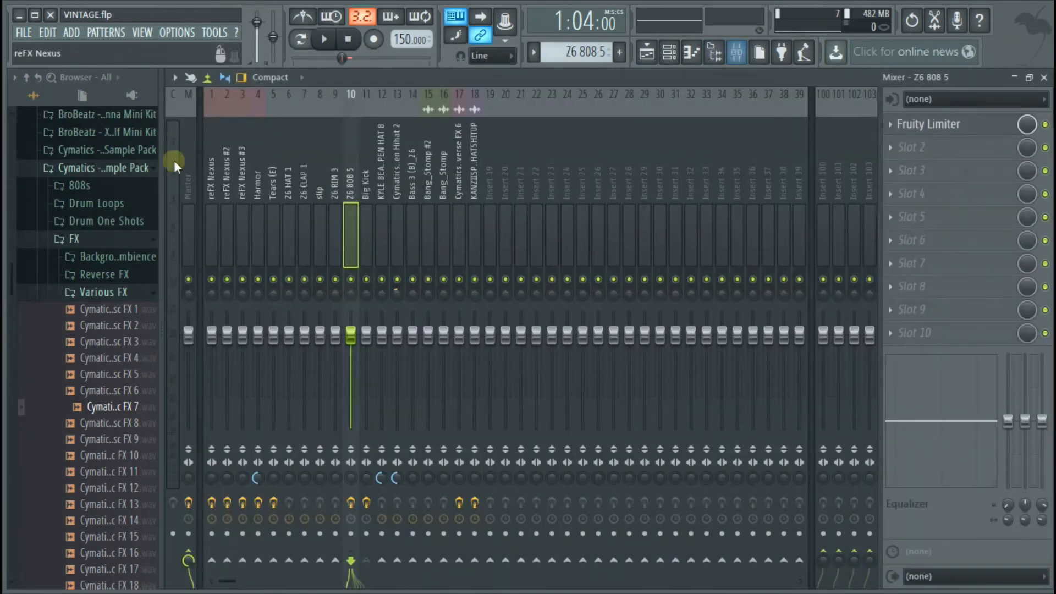
left_click(216, 150)
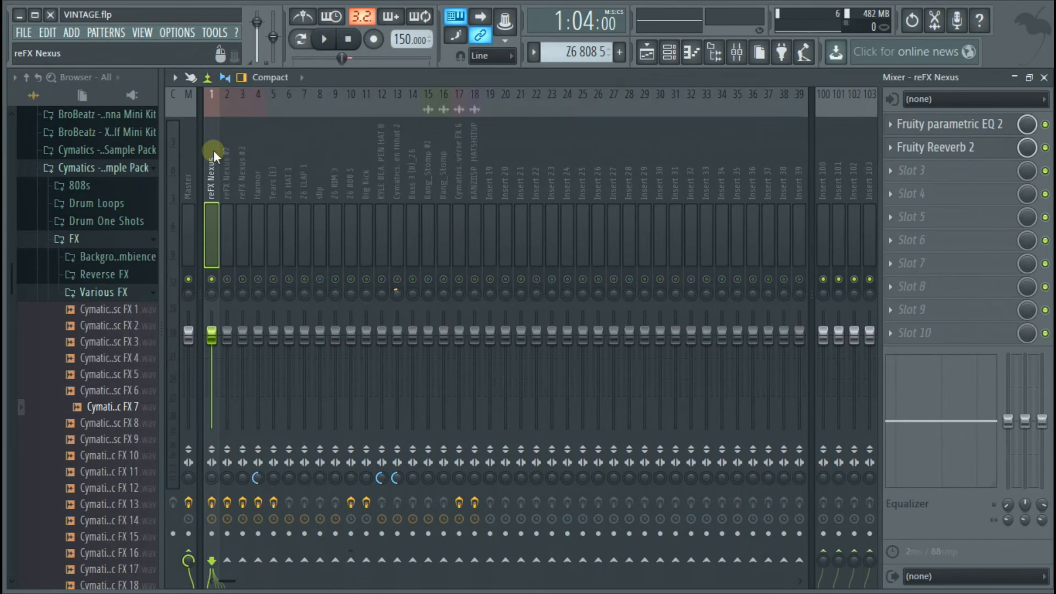
key("space")
left_click_drag(213, 336, 212, 363)
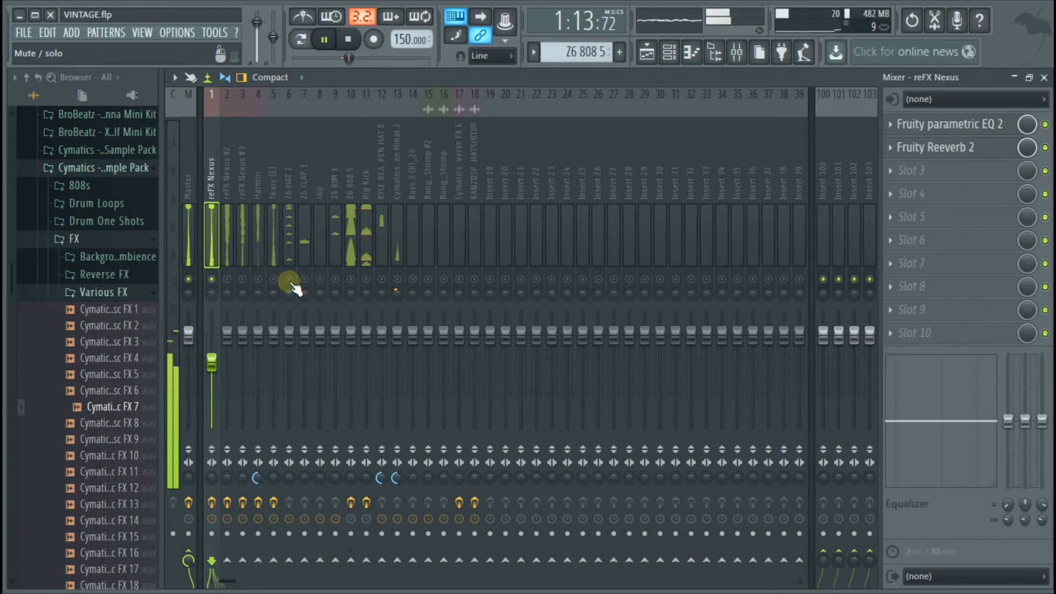
Unmute the Z6 HAT 1 and Z6 CLAP 1 mixer tracks and lower their faders to sit with reFX Nexus
left_click(289, 278)
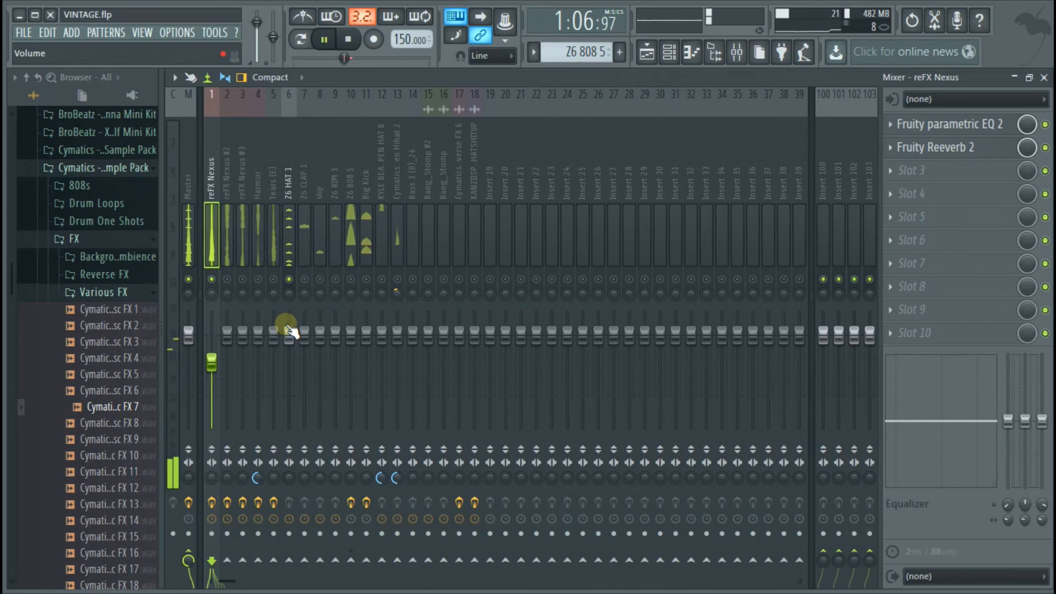
left_click(290, 334)
left_click_drag(290, 334, 289, 361)
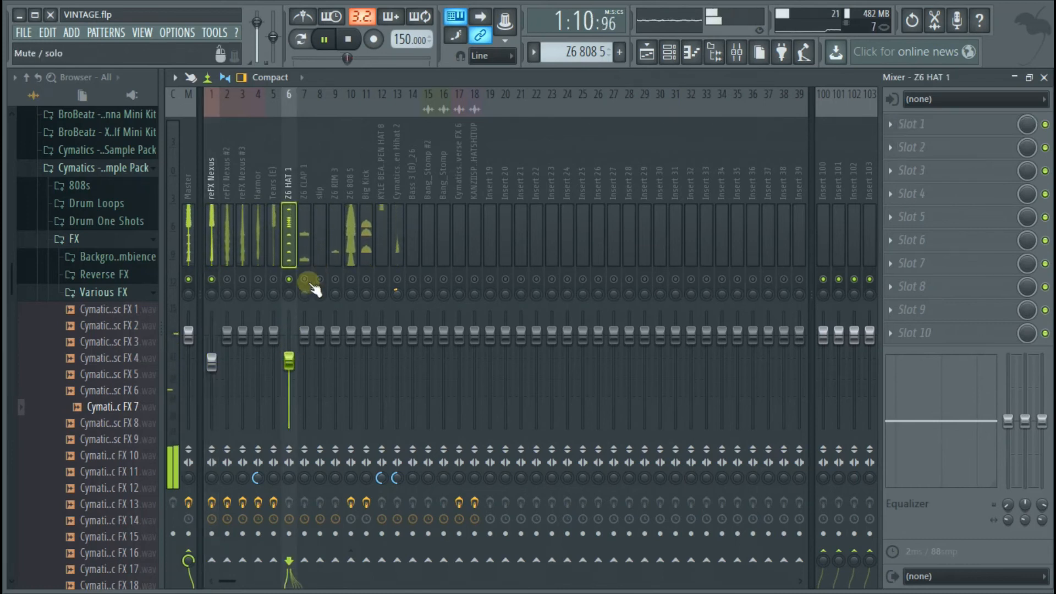
left_click(305, 278)
left_click_drag(305, 334, 290, 362)
left_click(306, 348)
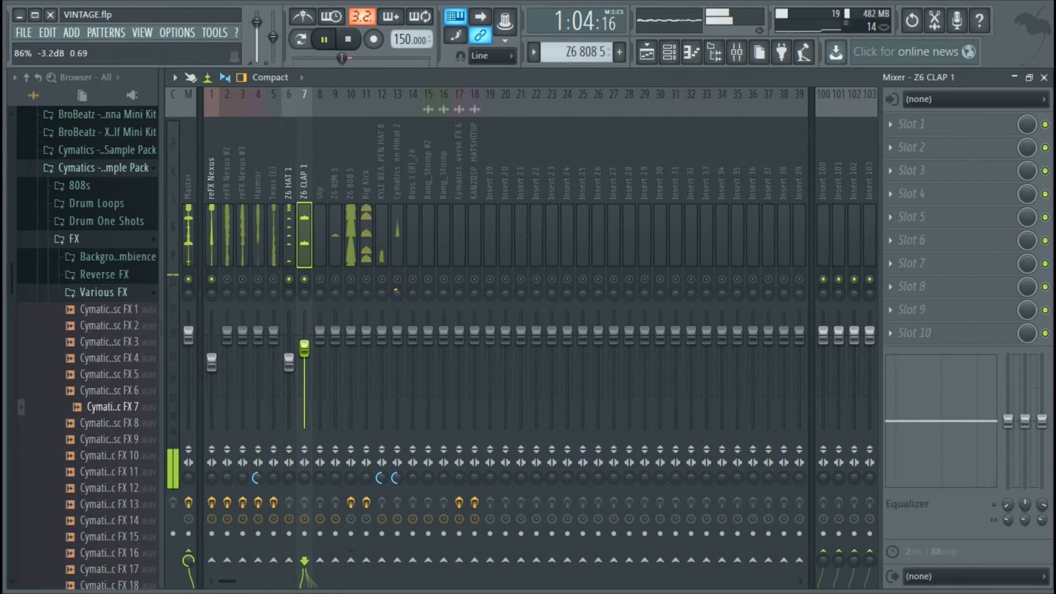
Unmute the slip and Z6 RIM 3 mixer tracks and lower both faders to a matching level
left_click(320, 279)
left_click_drag(320, 333, 335, 357)
left_click(335, 279)
left_click(325, 355)
left_click(335, 357)
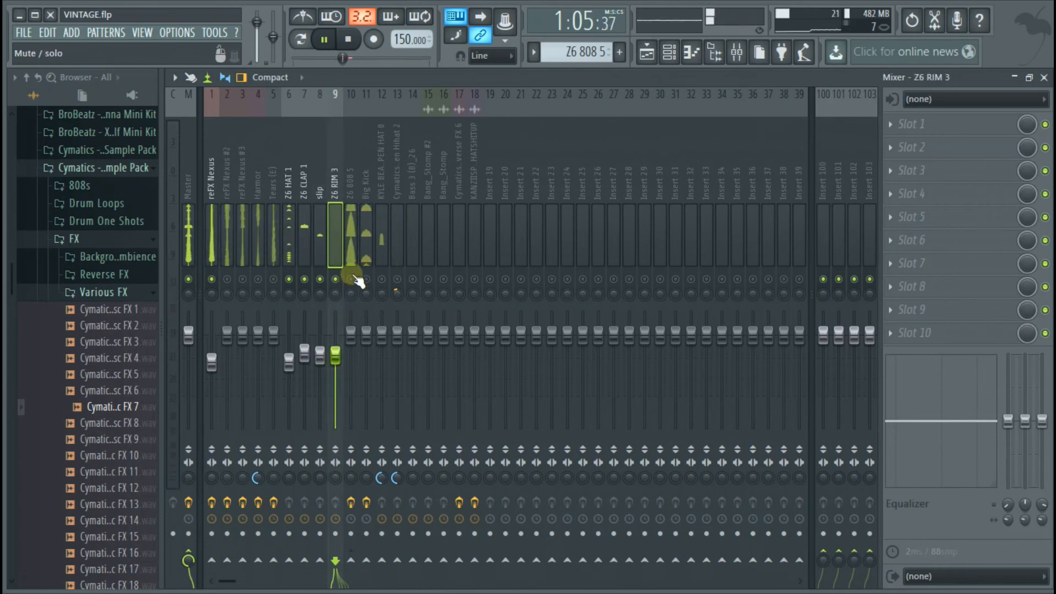
Unmute the Z6 808 5 and Big Kick mixer tracks, lowering the 808 fader to about 84% (-3.8 dB) and the kick fader slightly
left_click(351, 243)
left_click_drag(351, 336, 356, 357)
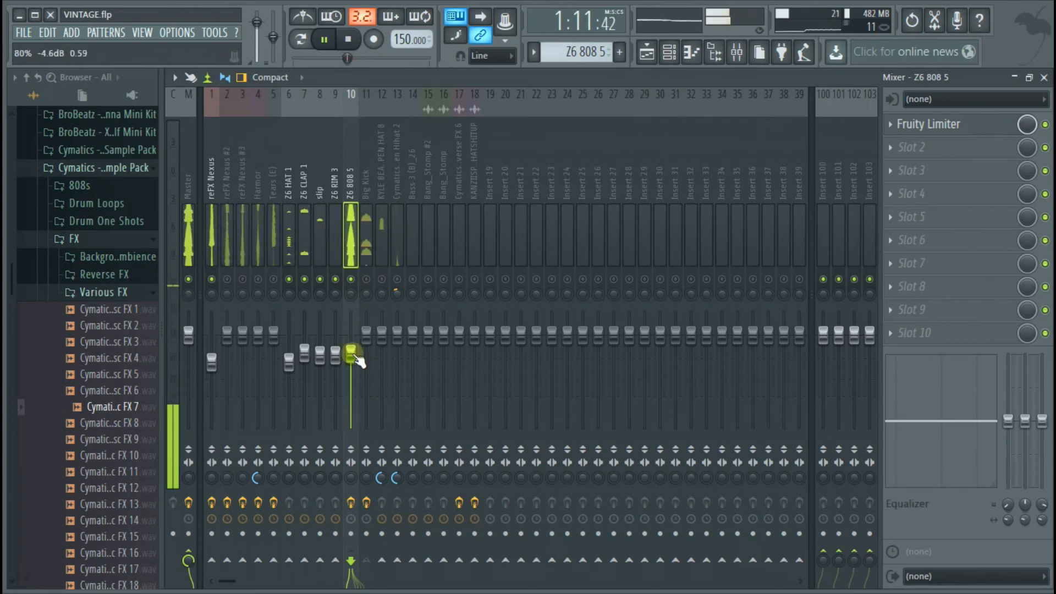
left_click_drag(356, 357, 356, 356)
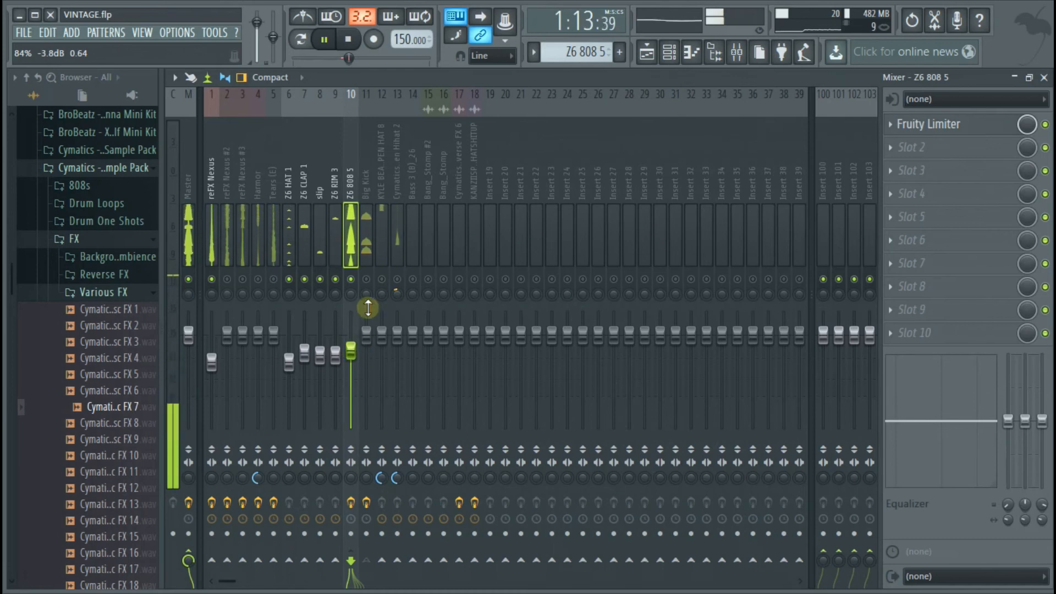
left_click(366, 253)
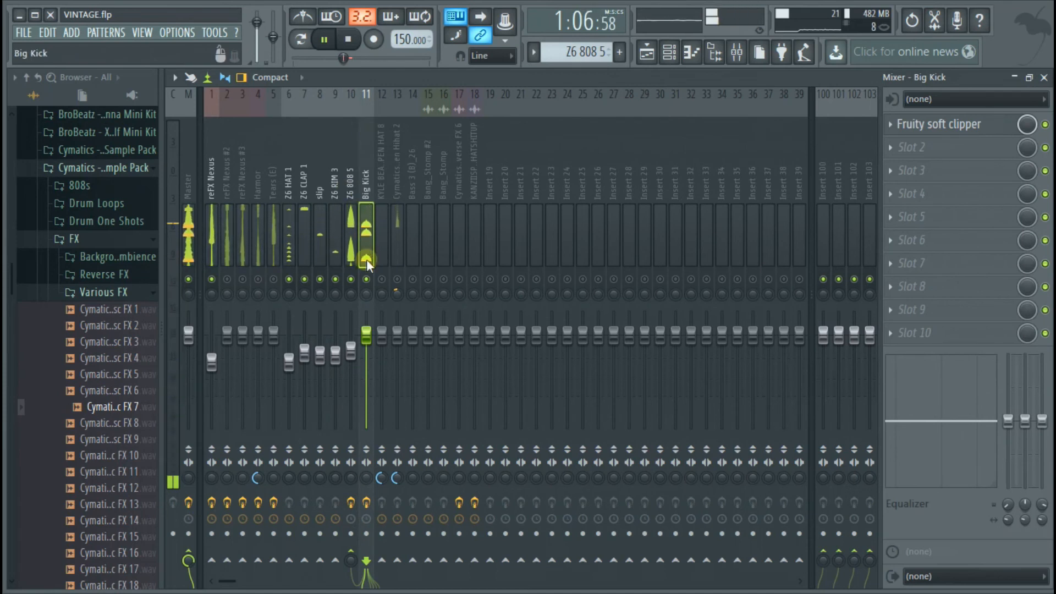
left_click_drag(367, 332, 370, 344)
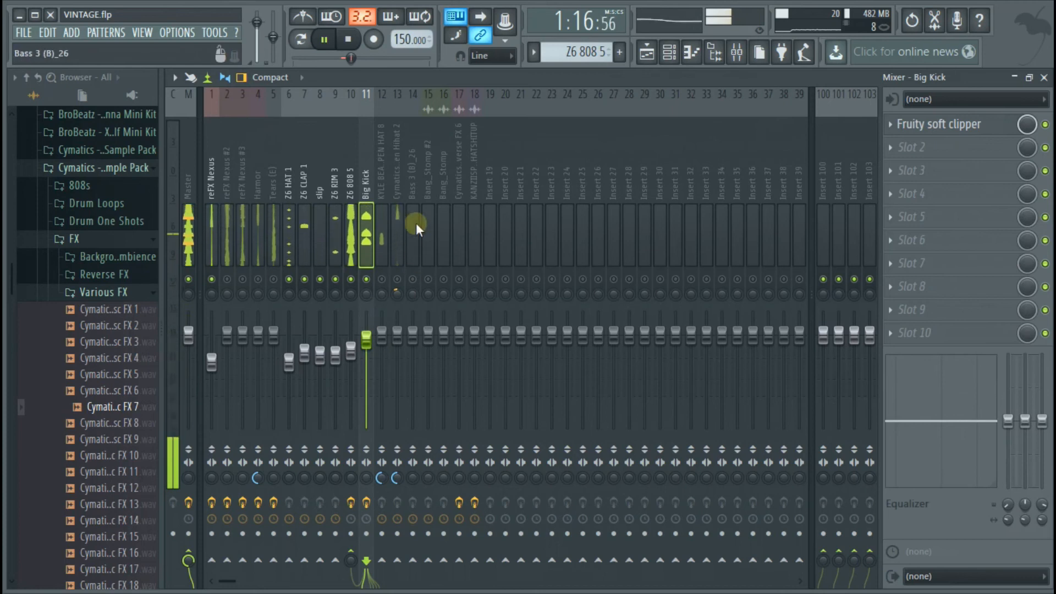
Unmute the KYLE open hat 8 and Cymatics Hihat 2 mixer tracks, lower both faders and stop playback
left_click(382, 231)
left_click(382, 279)
left_click(397, 279)
left_click_drag(387, 333, 397, 373)
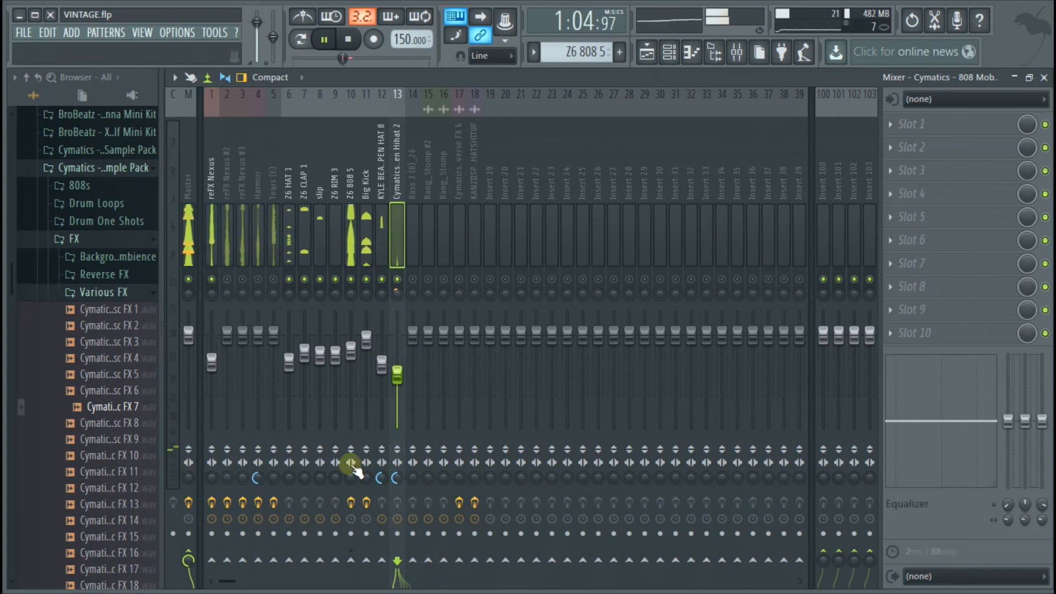
key("space")
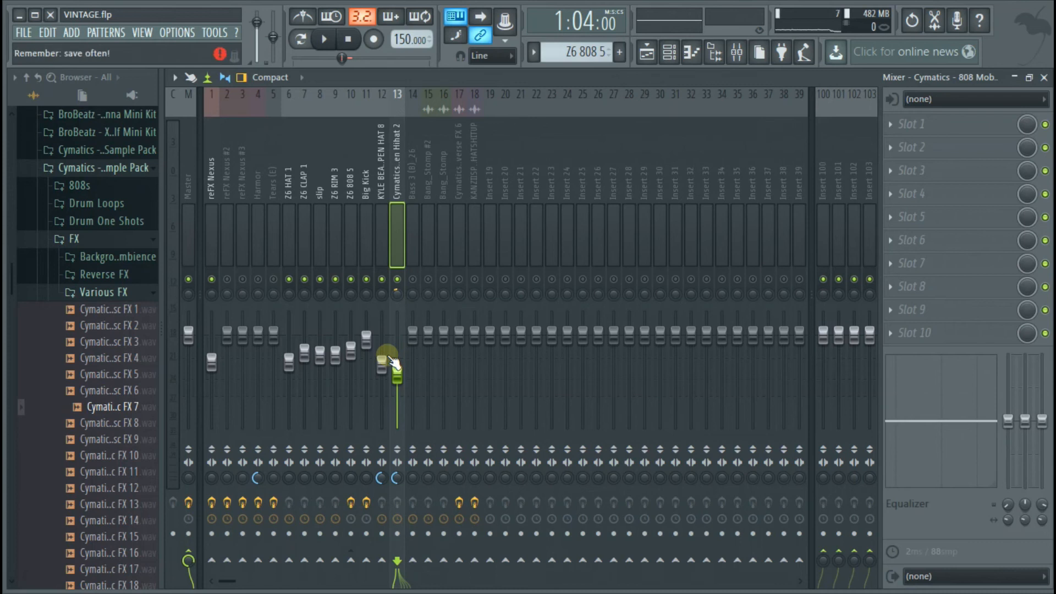
Raise the KYLE open hat 8 and Cymatics Hihat 2 mixer faders slightly while the loop plays
mouse_move(394, 363)
left_mouse_down()
mouse_move(378, 361)
mouse_move(401, 378)
left_mouse_up()
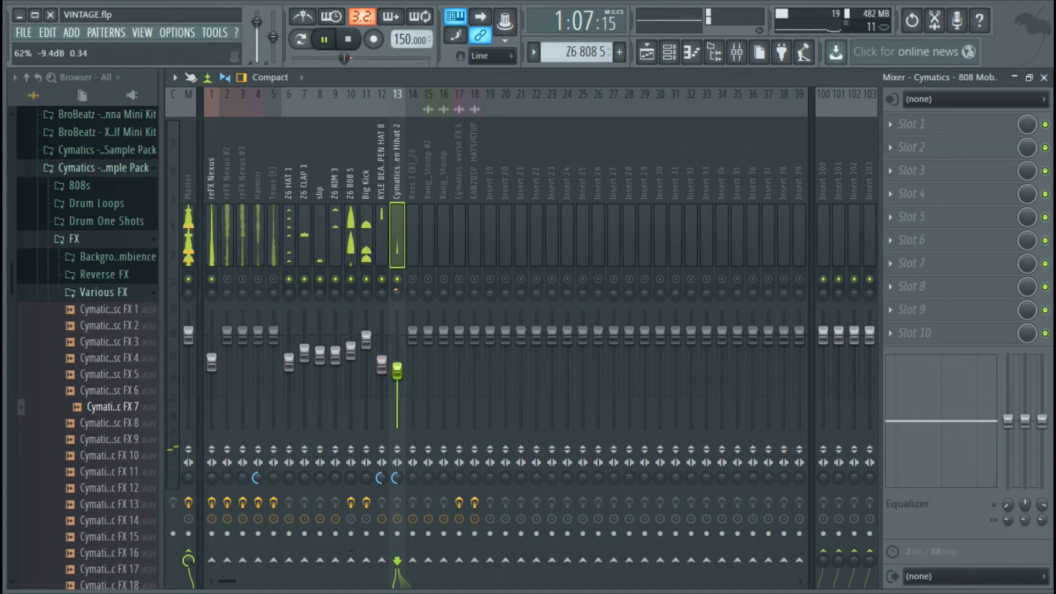
left_click(381, 364)
left_click(397, 370)
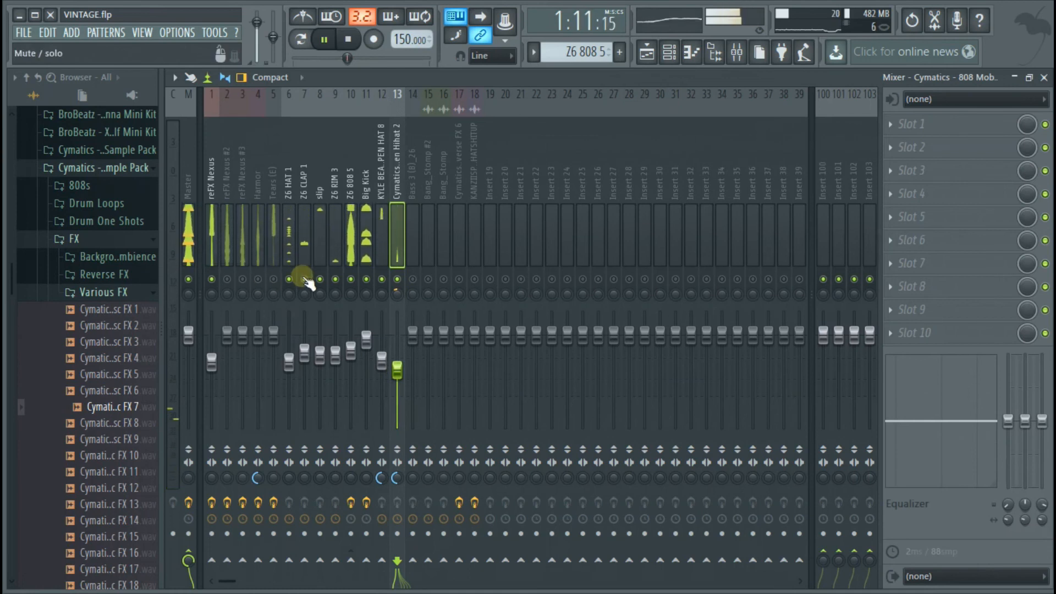
Solo the reFX Nexus mixer track, then bring in reFX Nexus #2 at about 82% (-4.3 dB) and reFX Nexus #3 at about 68% (-7.8 dB)
left_click(209, 254)
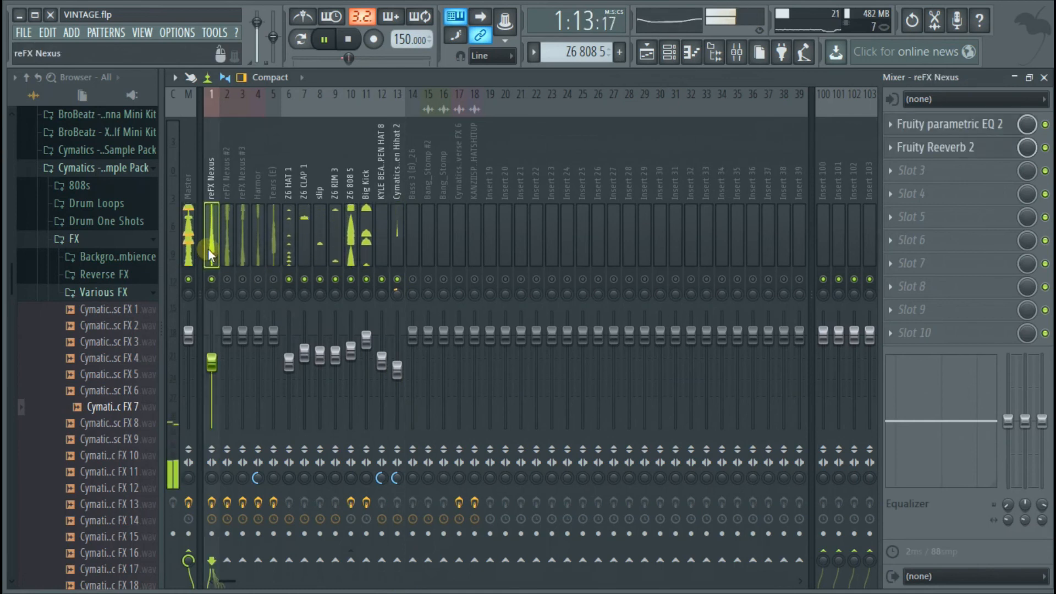
key("s")
left_click(227, 280)
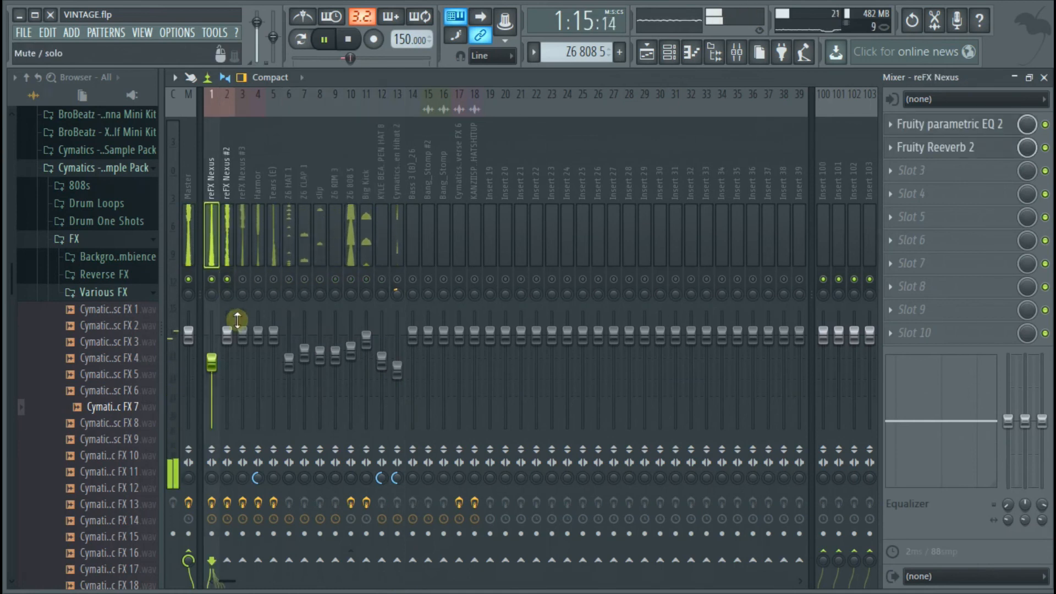
left_click_drag(227, 333, 228, 350)
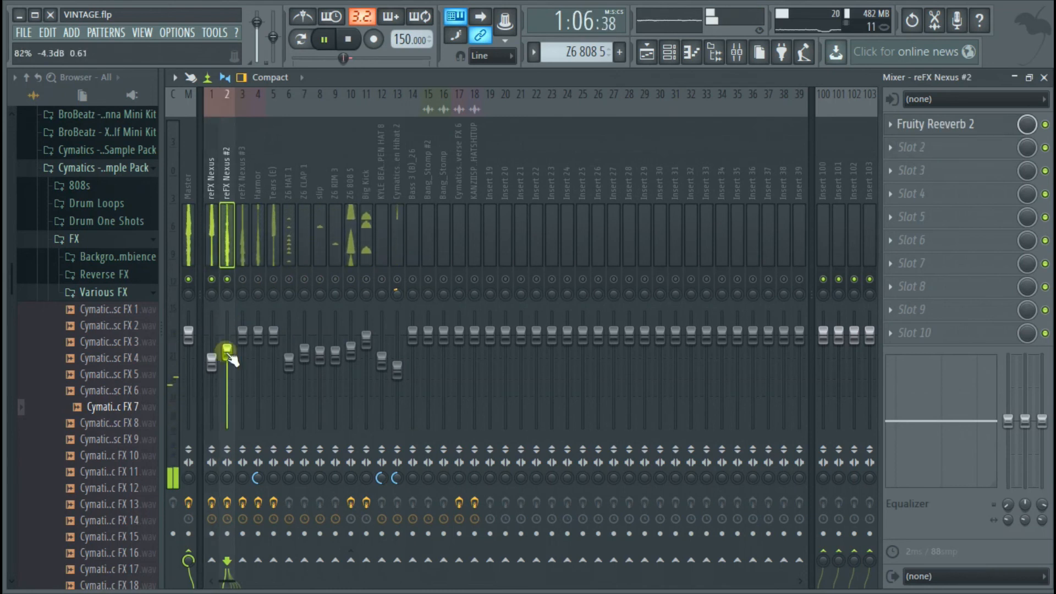
left_click(243, 279)
left_click_drag(242, 333, 243, 366)
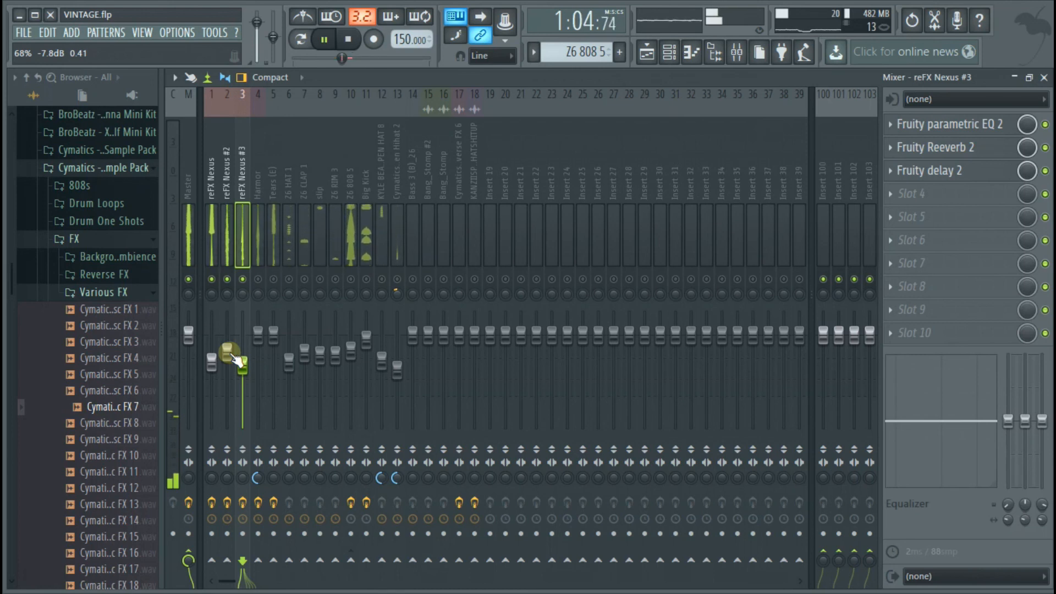
Lower the reFX Nexus #2 fader, bring in the Harmor track at a reduced level and set reFX Nexus #3 to about 77% (-5.5 dB)
mouse_move(231, 357)
left_mouse_down()
mouse_move(242, 366)
mouse_move(230, 358)
mouse_move(243, 354)
mouse_move(230, 367)
left_mouse_up()
left_click(258, 279)
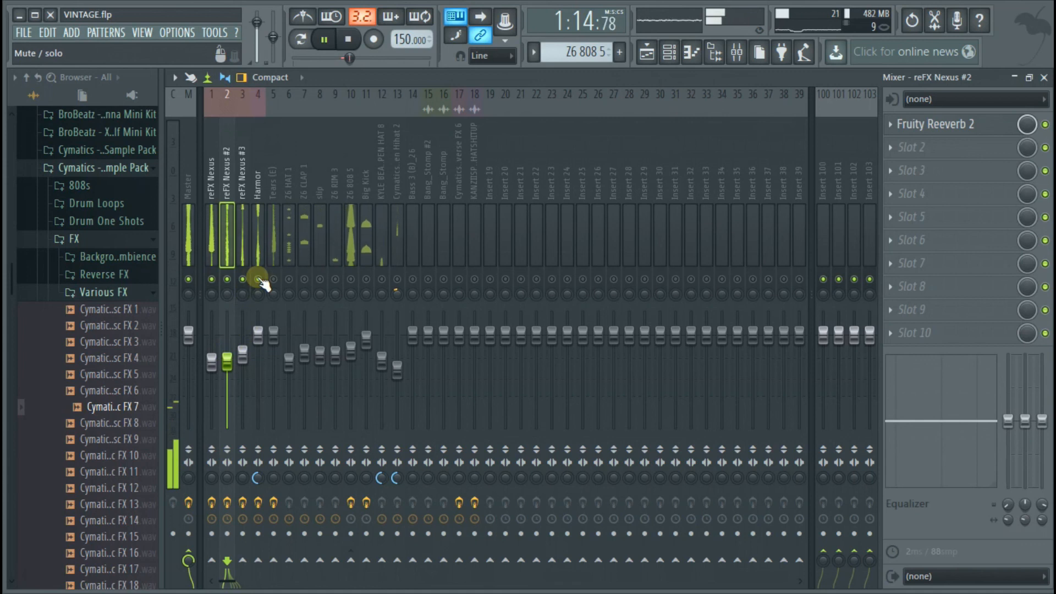
left_click_drag(258, 333, 244, 357)
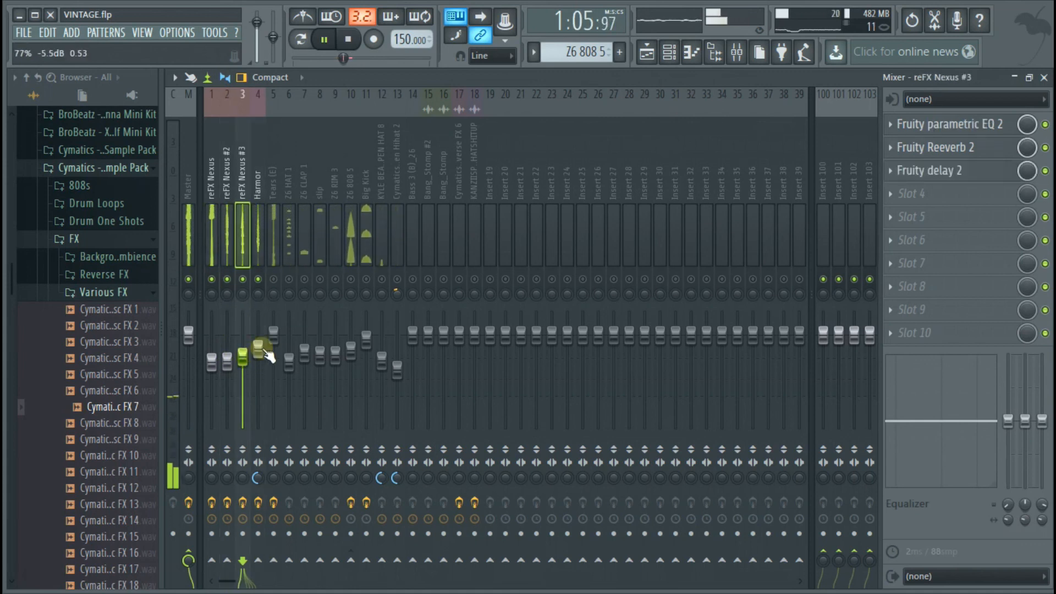
left_click(261, 245)
Unmute the Tears (E) mixer track and lower its fader to about 75% (-6.0 dB)
left_click(275, 247)
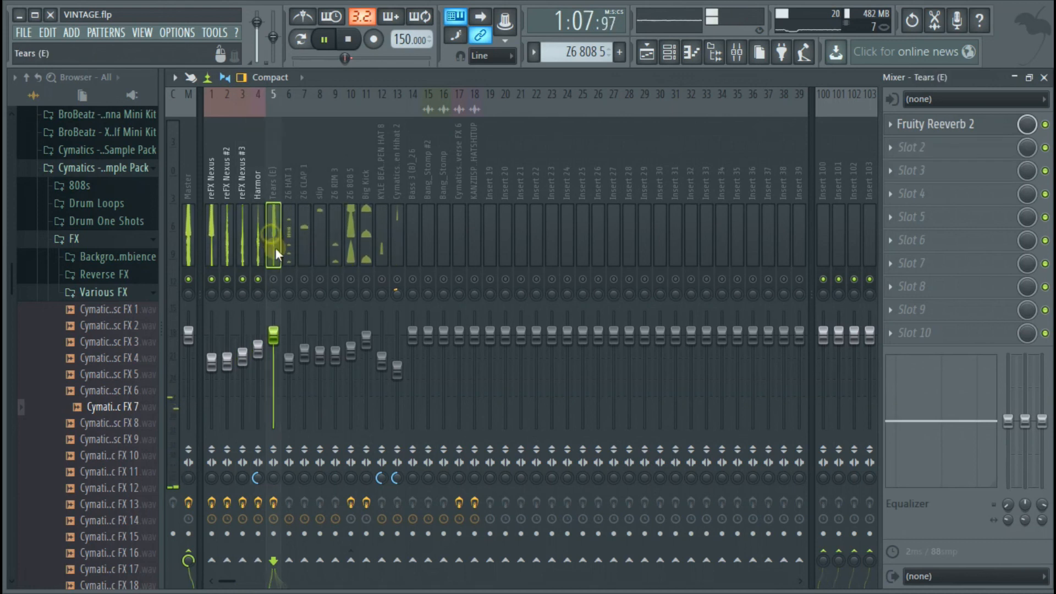
left_click(273, 279)
left_click_drag(273, 334, 274, 358)
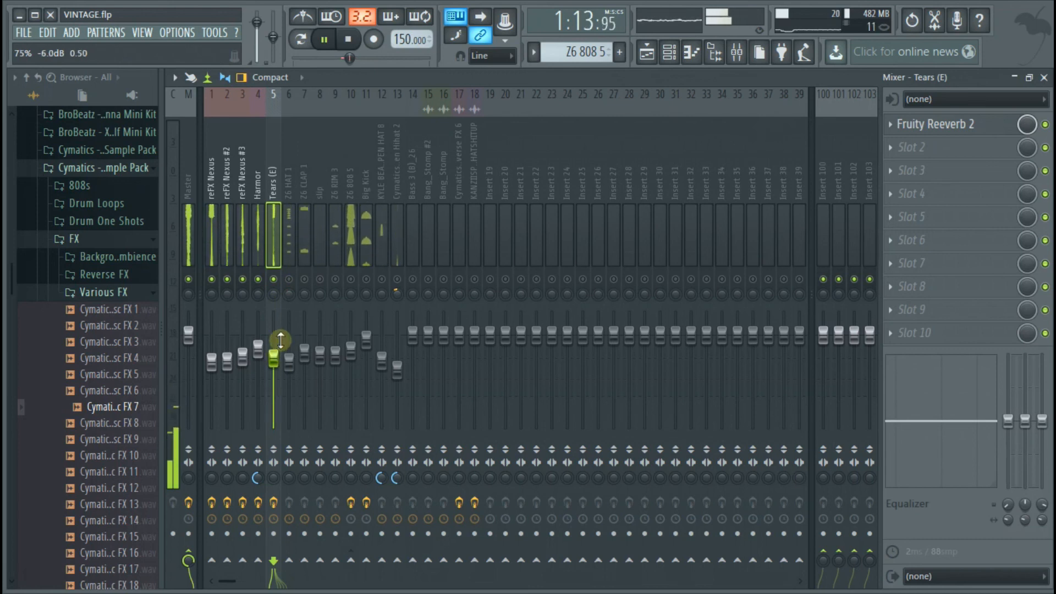
Unmute all mixer tracks and lower Harmor to about 81% (-4.4 dB) and reFX Nexus #3 to about 72% (-6.6 dB)
left_click(212, 249)
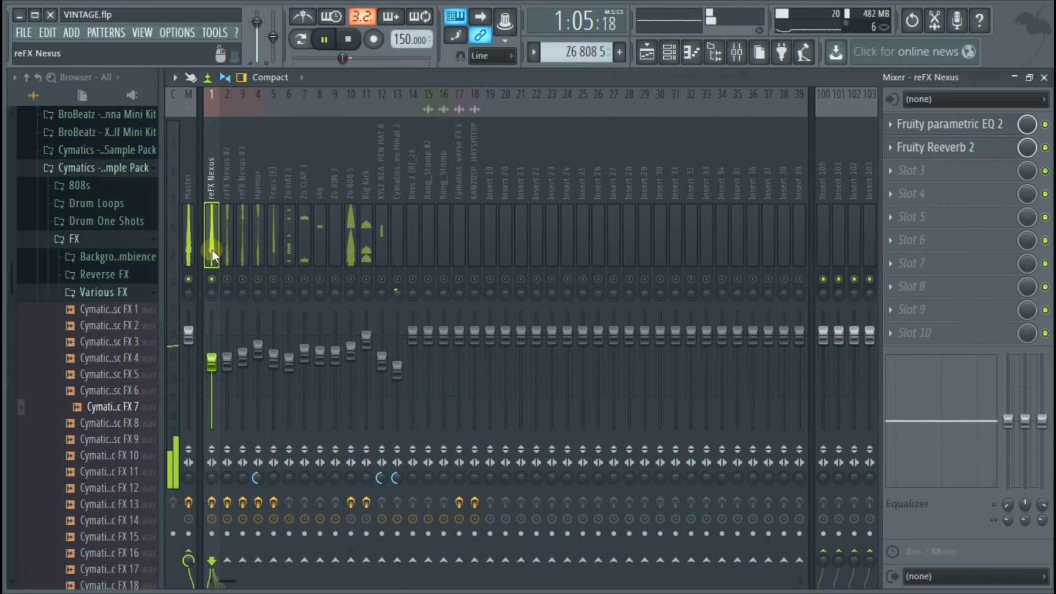
left_click(188, 216)
left_click(256, 205)
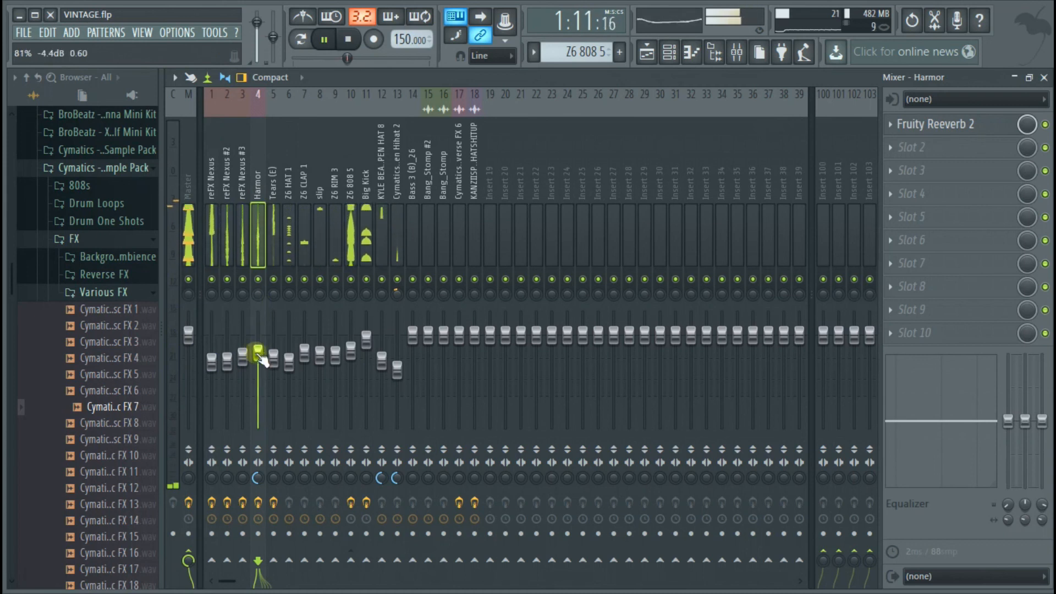
left_click(242, 360)
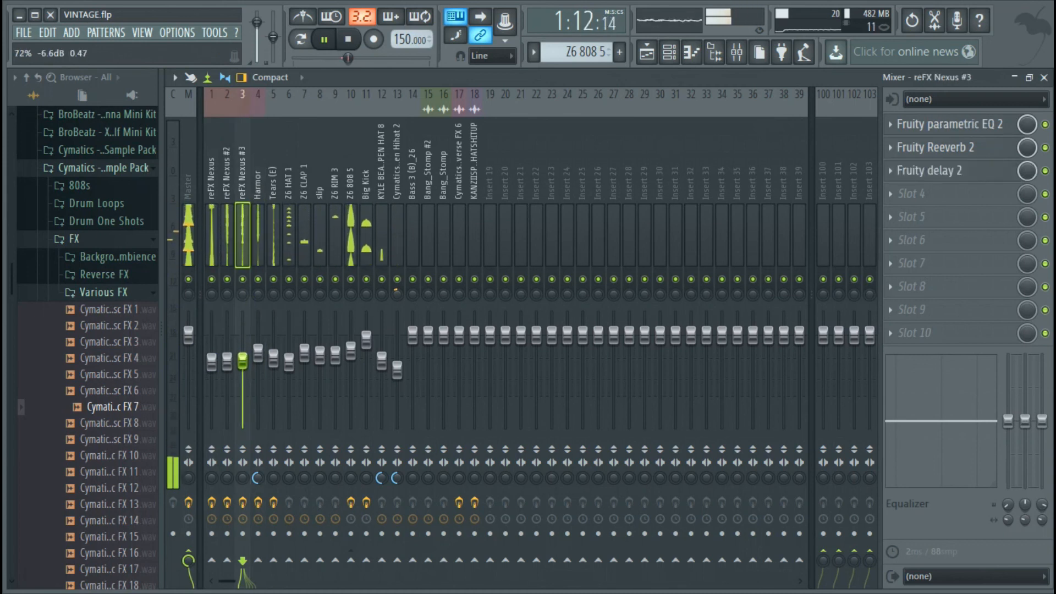
Compare the full mix with and without the Big Kick track, check the master level and stop playback
left_click(367, 339)
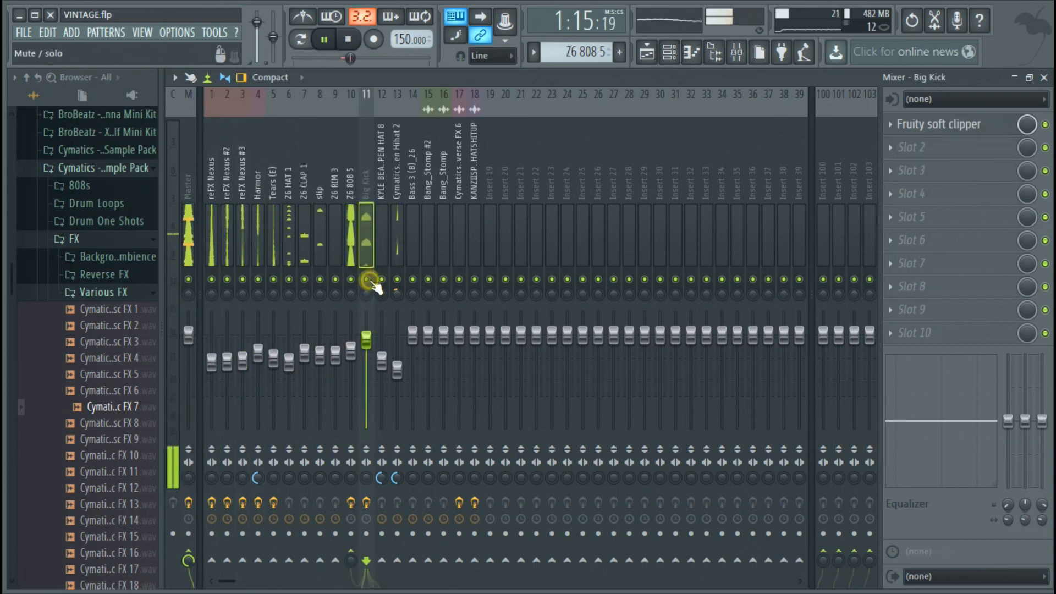
left_click(189, 209)
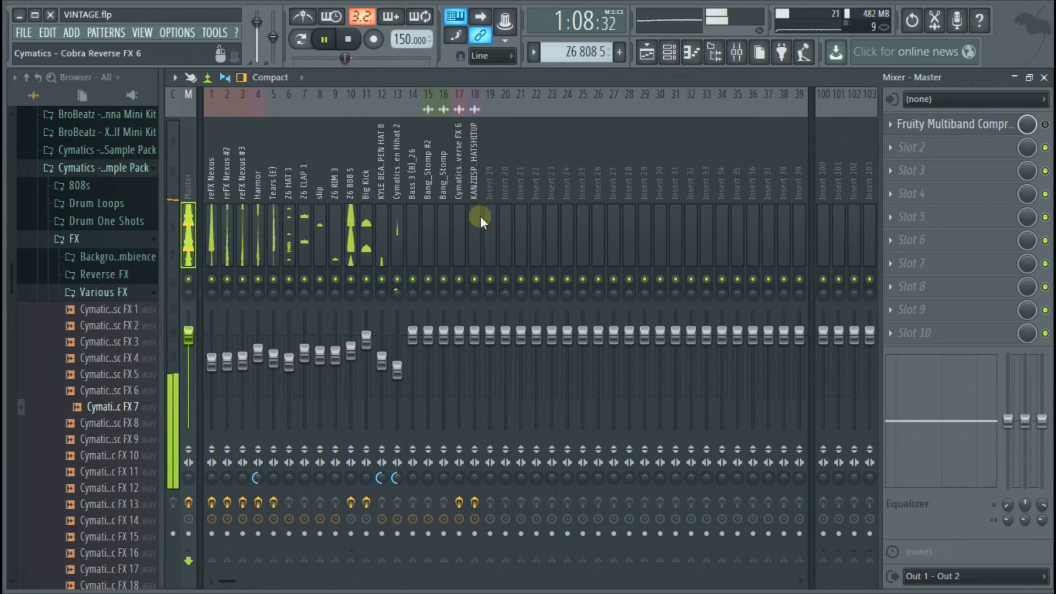
left_click(412, 334)
key("space")
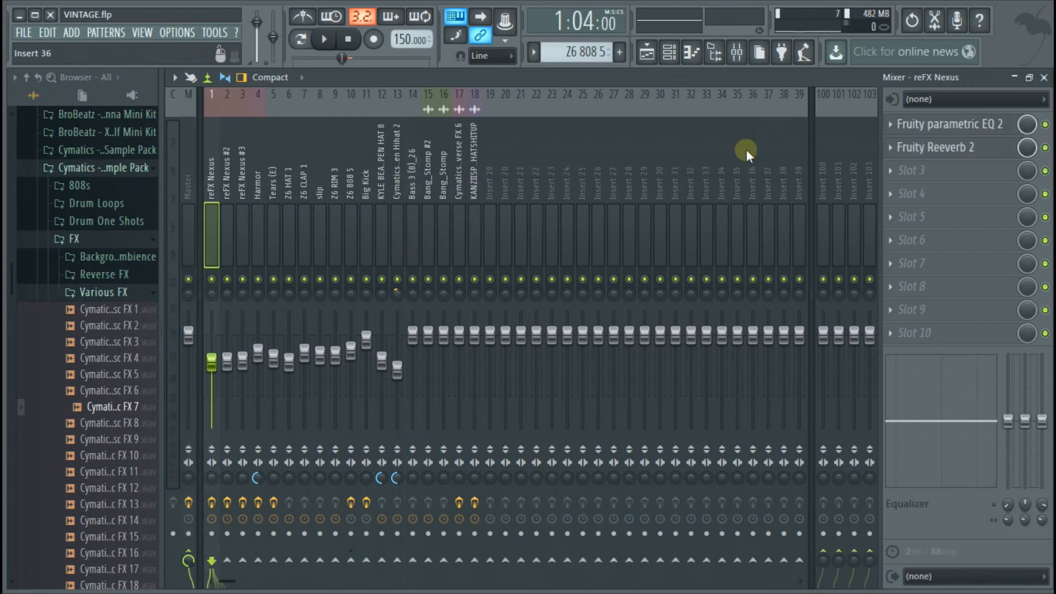